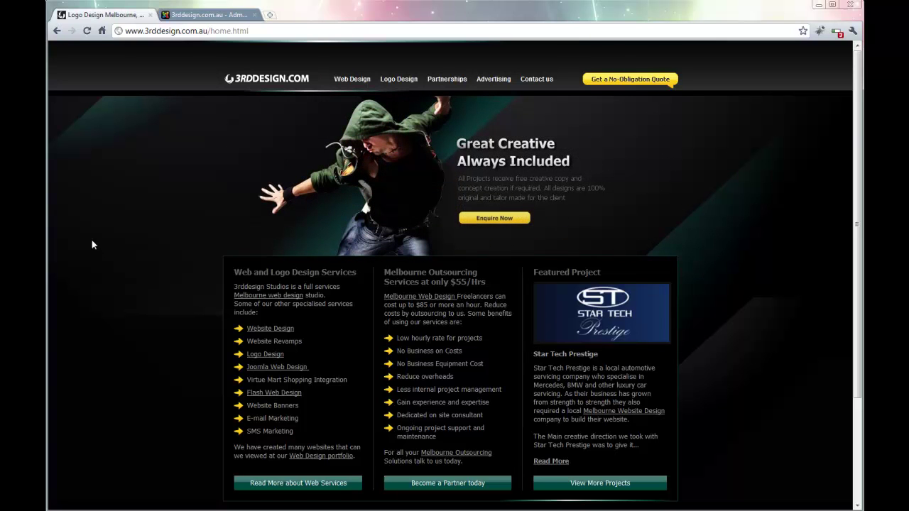
- Browse the Logo Design Overview price table, then go to the Web Design page
mouse_move(360, 82)
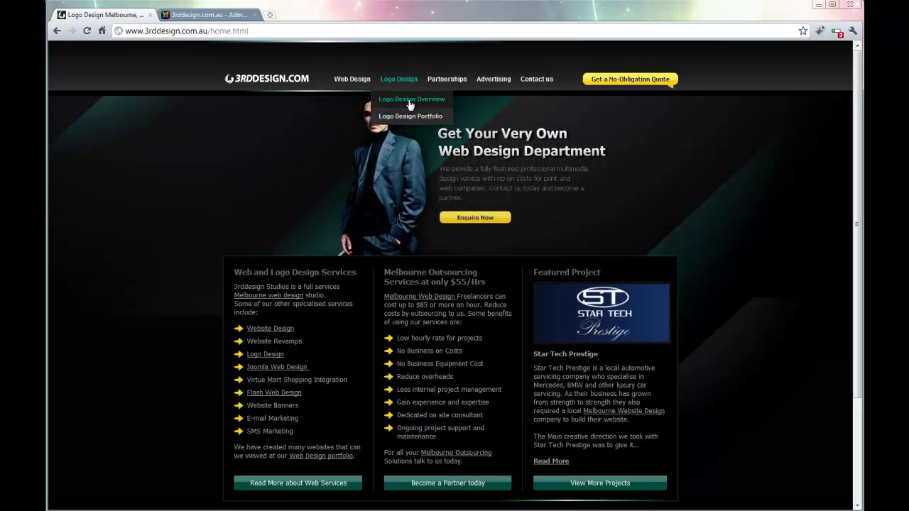
click(409, 99)
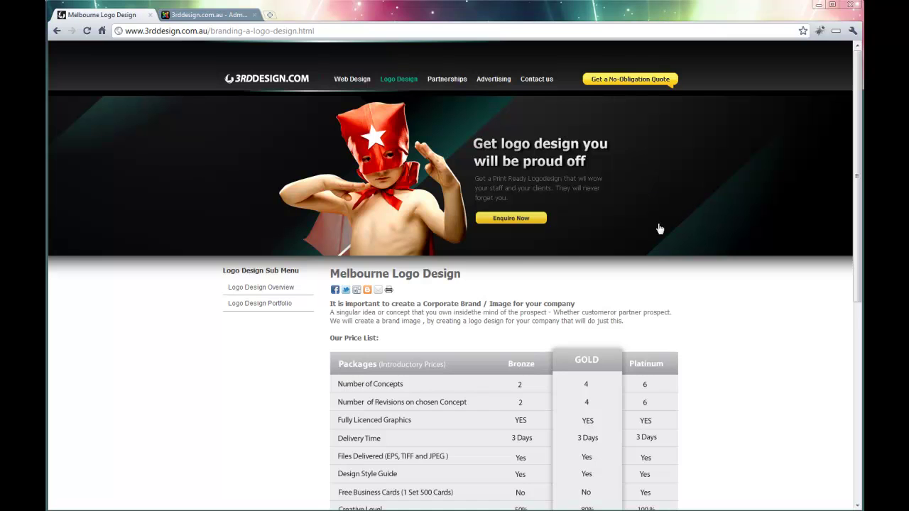
scroll(660, 229, down, 1)
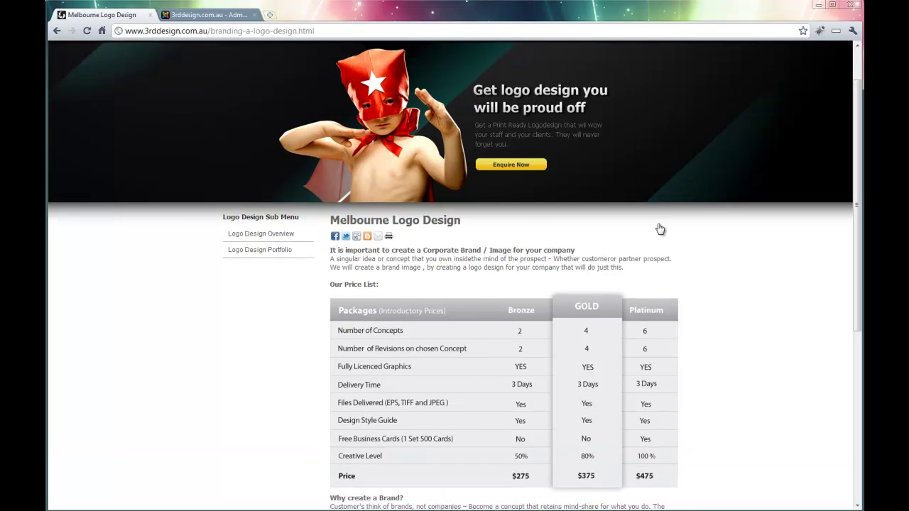
scroll(660, 229, down, 5)
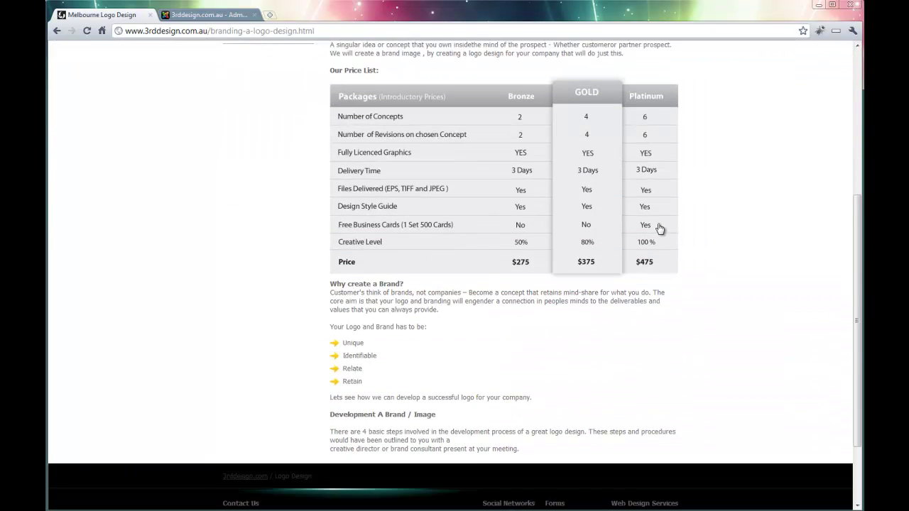
scroll(660, 229, up, 6)
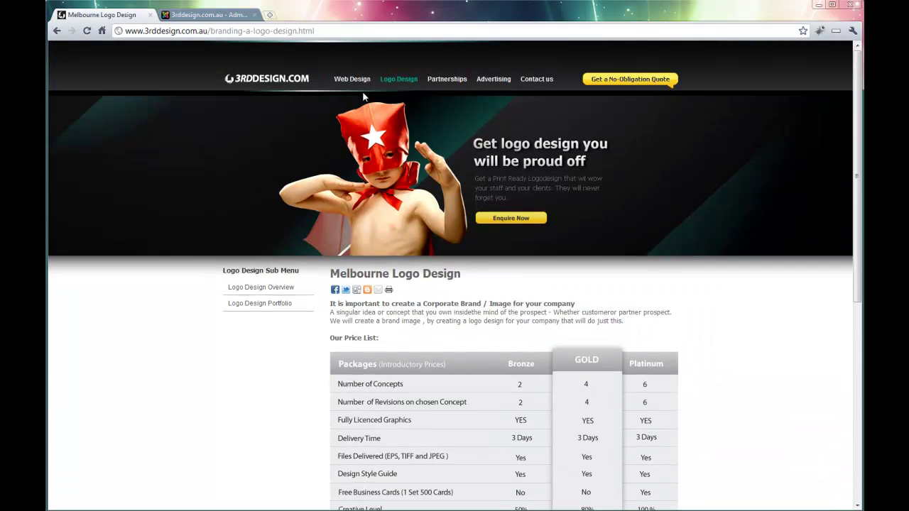
click(352, 81)
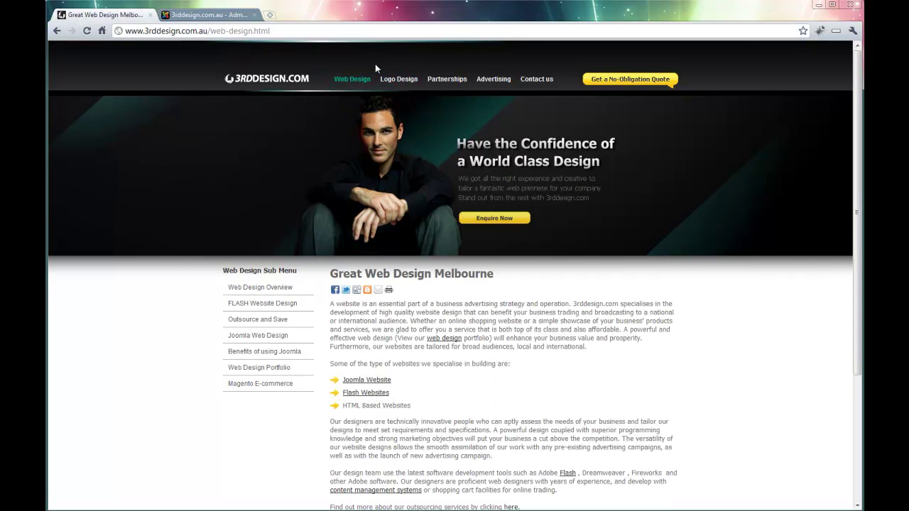
- Scroll the Web Design page, then select and deselect the banner image
mouse_move(343, 101)
scroll(499, 276, down, 1)
scroll(499, 275, up, 1)
double_click(427, 198)
click(647, 294)
- Highlight the Web Design sub-menu items and heading, then clear the highlight
drag(220, 269, 316, 341)
click(312, 402)
drag(213, 275, 314, 395)
click(313, 402)
drag(216, 271, 316, 390)
click(329, 396)
- Highlight the Great Web Design Melbourne body text to review it, then clear it
scroll(170, 303, down, 1)
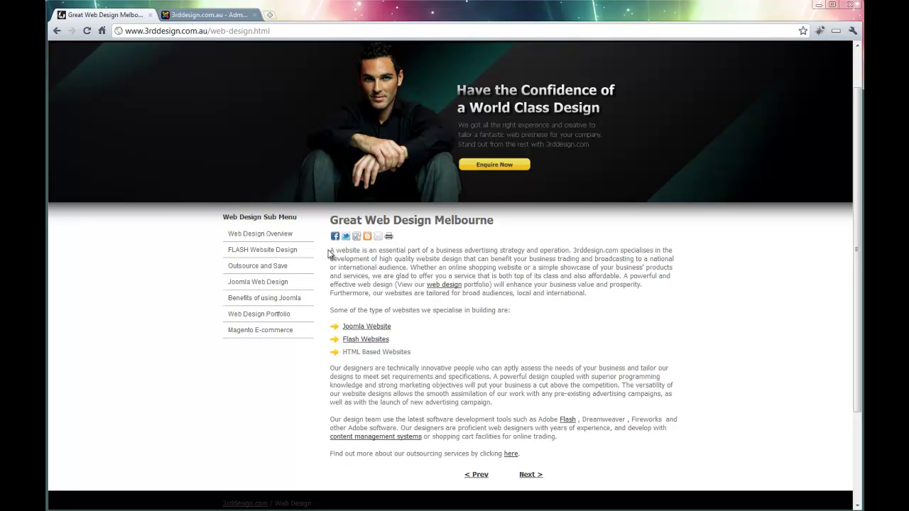
mouse_move(330, 253)
mouse_down()
mouse_move(497, 278)
mouse_move(512, 311)
mouse_move(564, 360)
mouse_move(578, 457)
mouse_move(446, 372)
mouse_move(384, 274)
mouse_move(332, 247)
mouse_up()
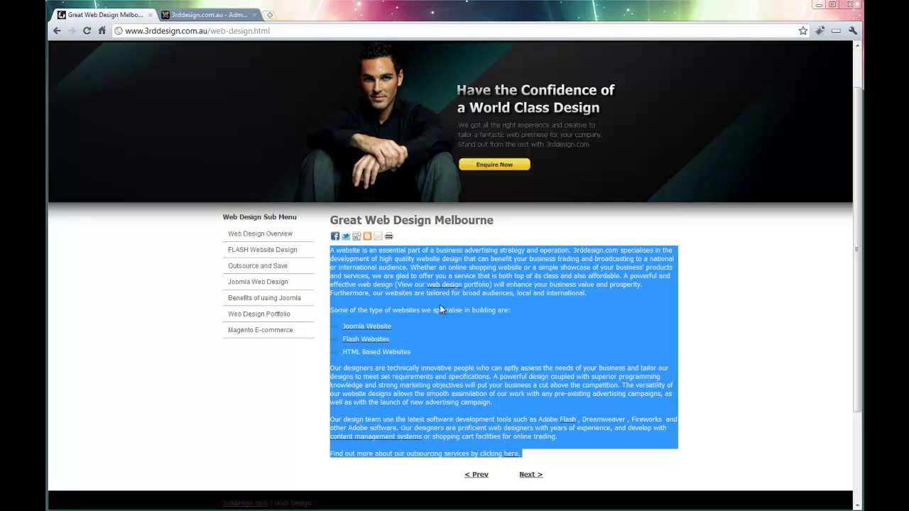
scroll(440, 305, up, 1)
scroll(442, 311, down, 2)
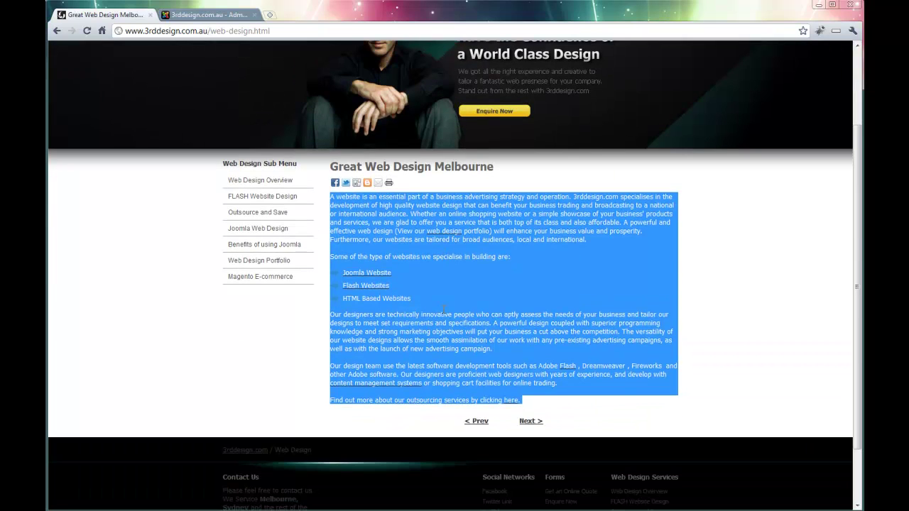
scroll(441, 311, up, 2)
scroll(442, 311, down, 2)
scroll(442, 311, up, 2)
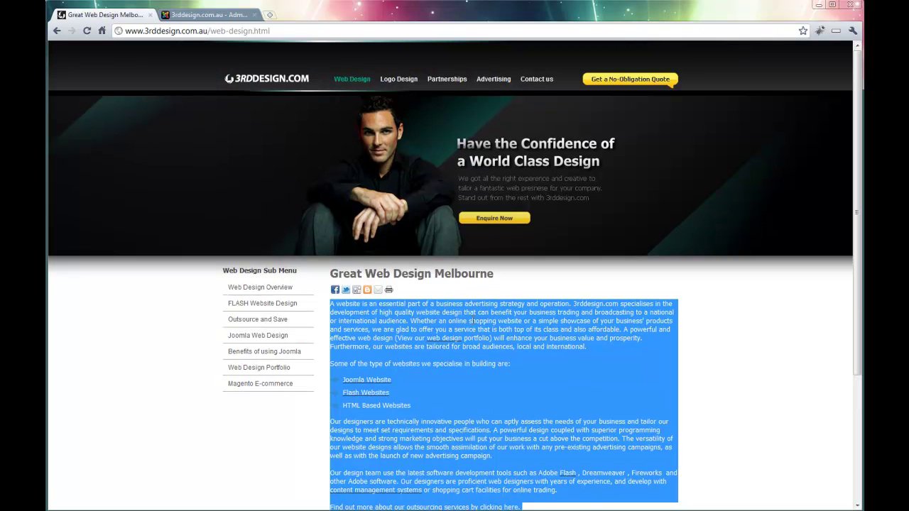
click(461, 298)
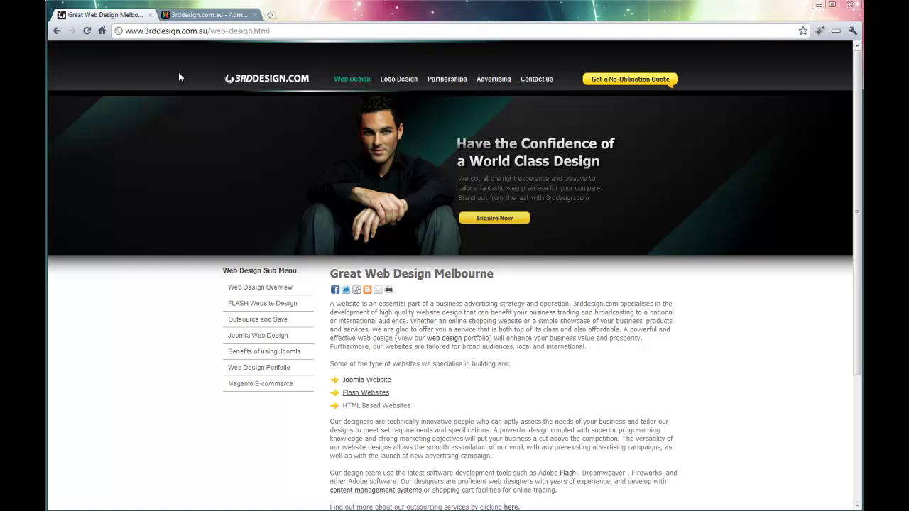
- Switch to the admin tab and check the site's /administrator/ URL
click(179, 15)
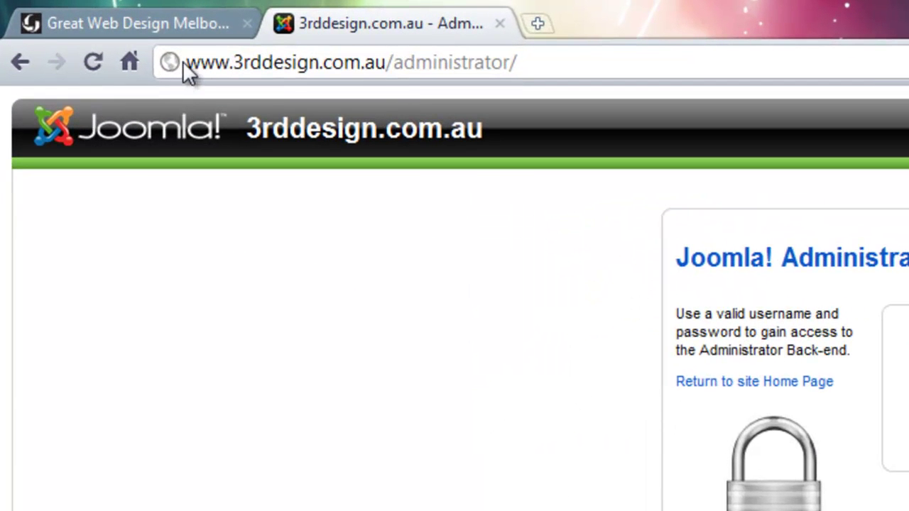
drag(185, 62, 446, 62)
click(450, 63)
drag(553, 65, 394, 63)
click(557, 64)
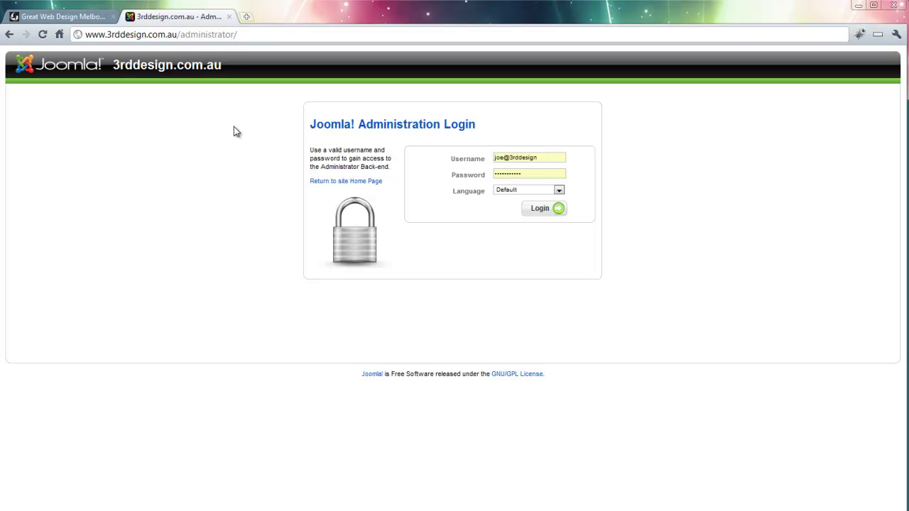
- Fill in the saved password and log in to the administrator back-end
key(Tab)
click(542, 175)
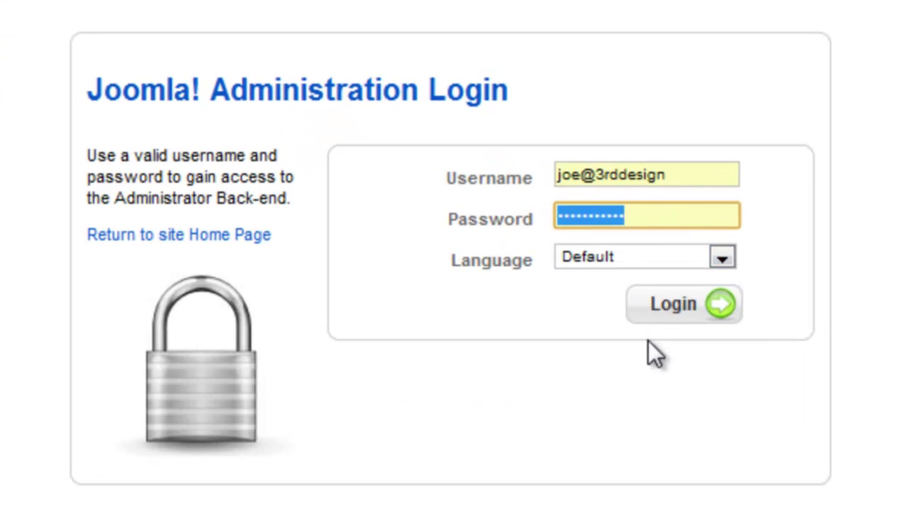
click(660, 300)
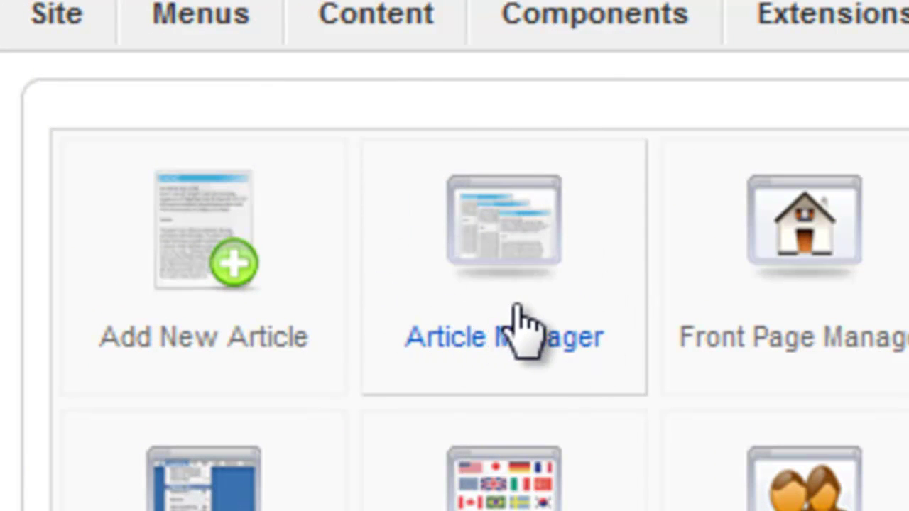
- Open the Article Manager from the control panel
click(463, 227)
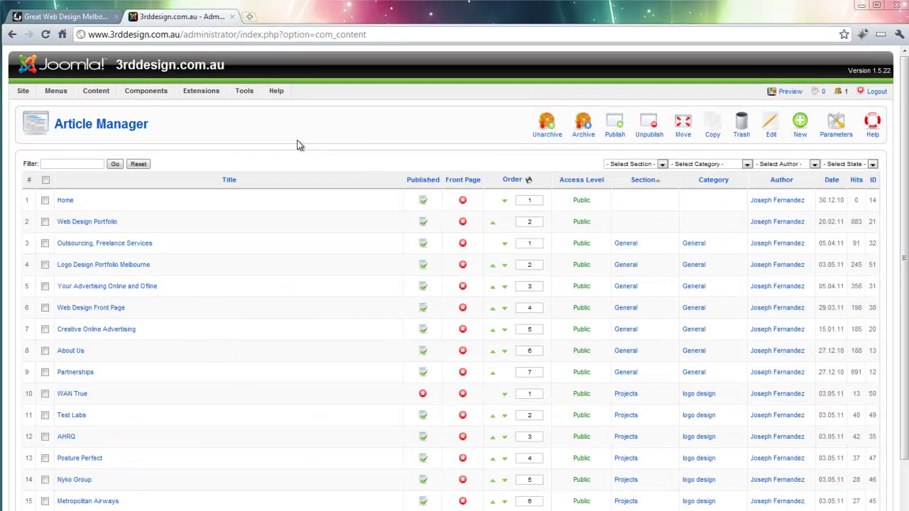
scroll(299, 144, down, 1)
scroll(298, 145, down, 1)
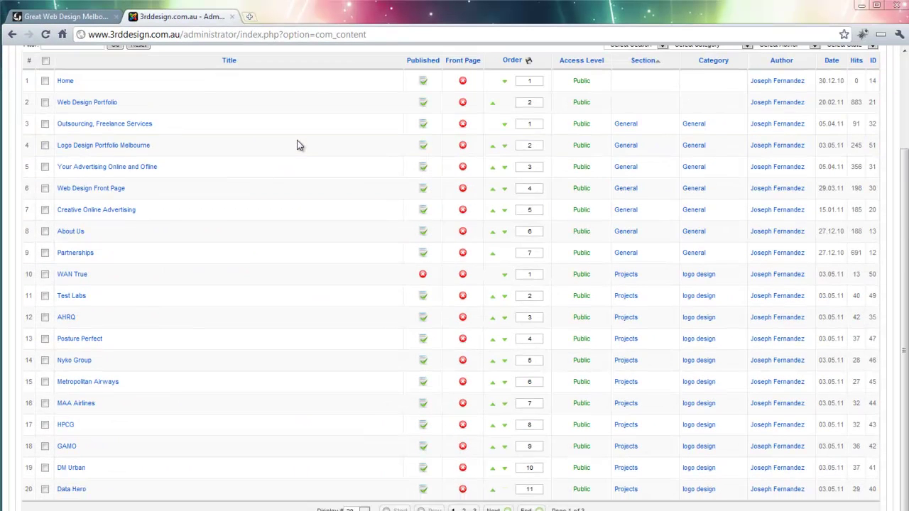
scroll(298, 145, up, 2)
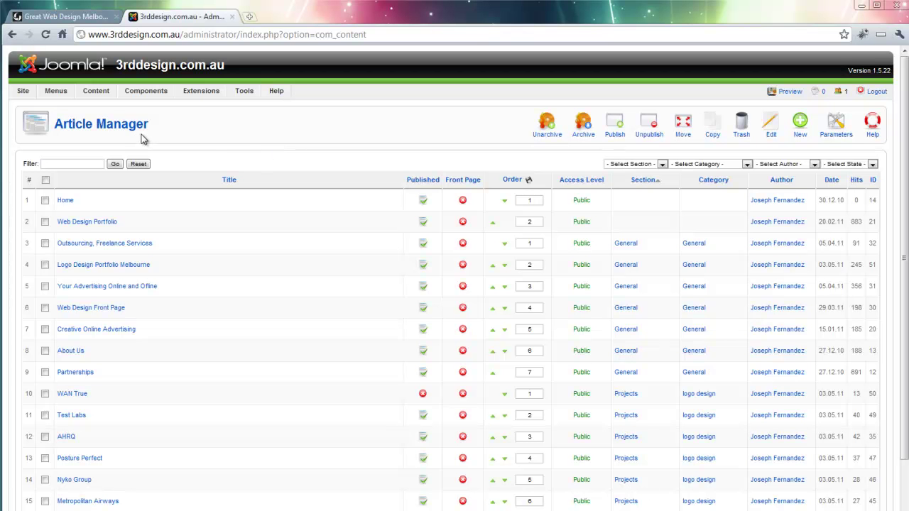
mouse_move(100, 100)
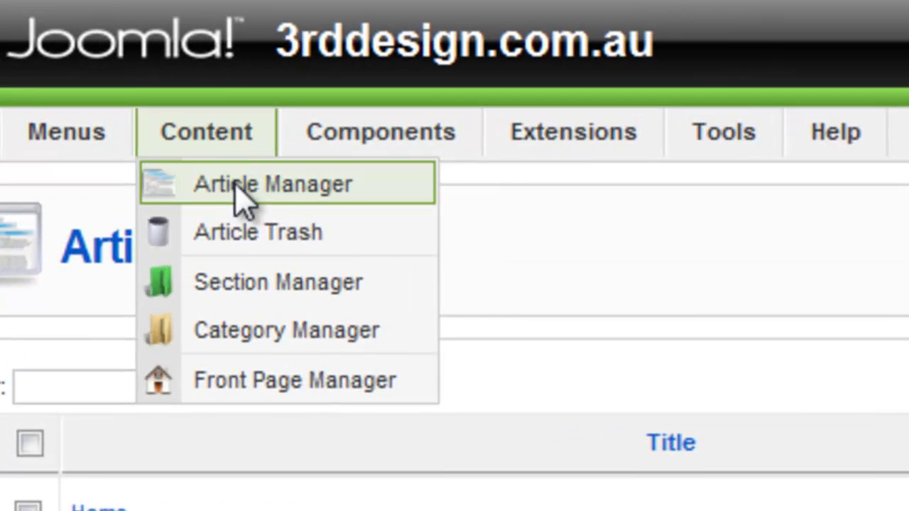
click(238, 183)
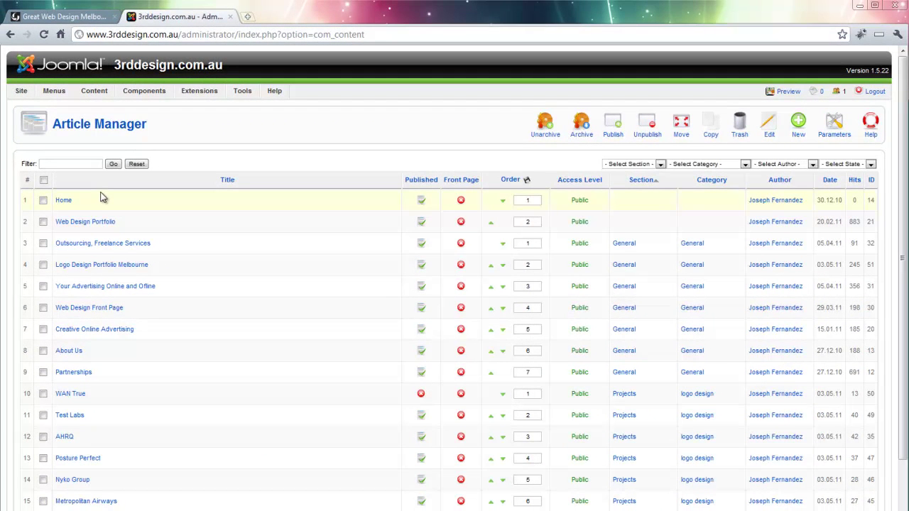
drag(21, 168, 51, 163)
- Filter the article list to the Services section and Graphic Design category
click(442, 172)
click(660, 167)
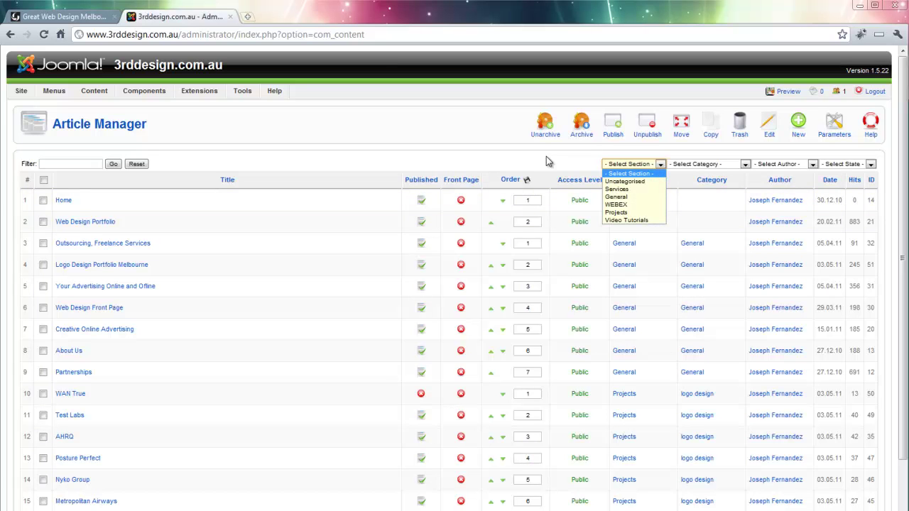
click(630, 189)
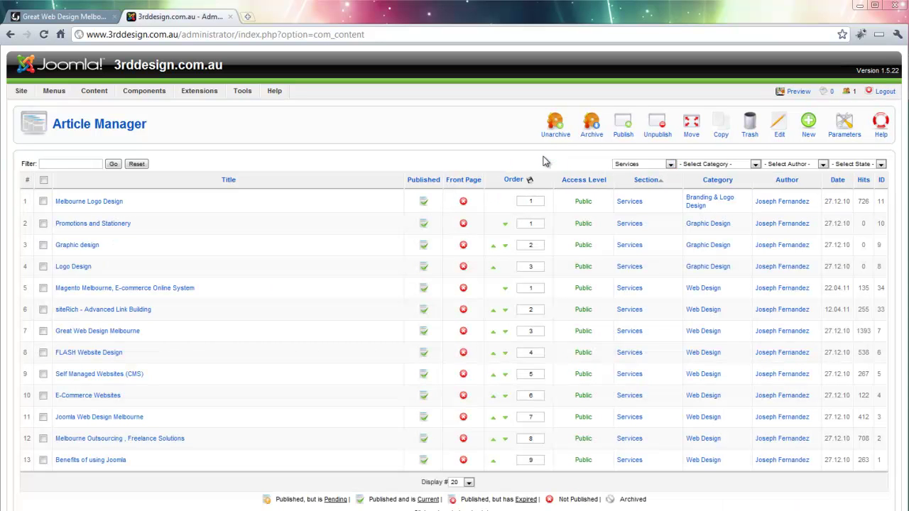
click(694, 165)
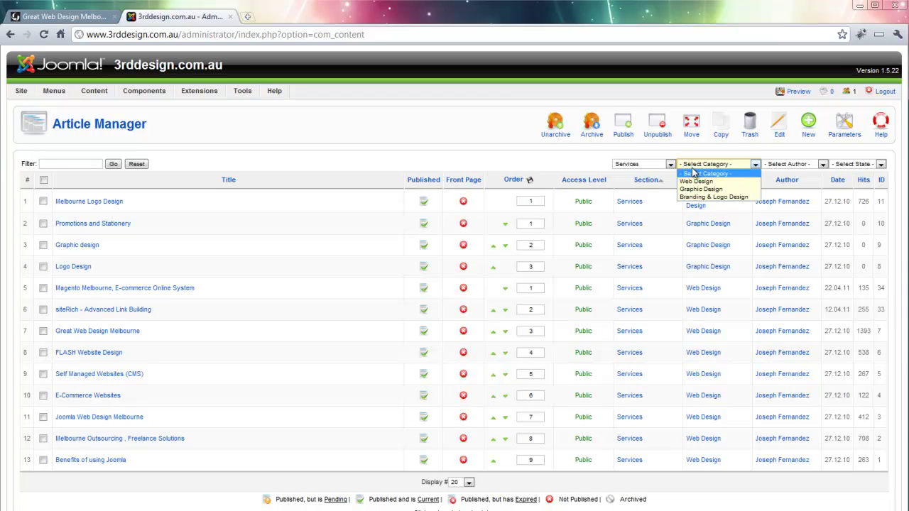
click(699, 190)
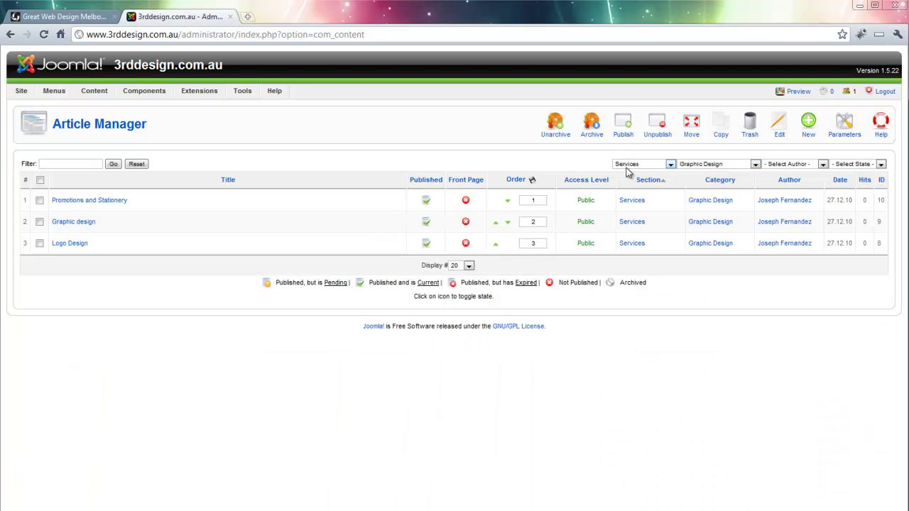
- Reset the filters to '- Select Section -' and '- Select Category -'
click(635, 167)
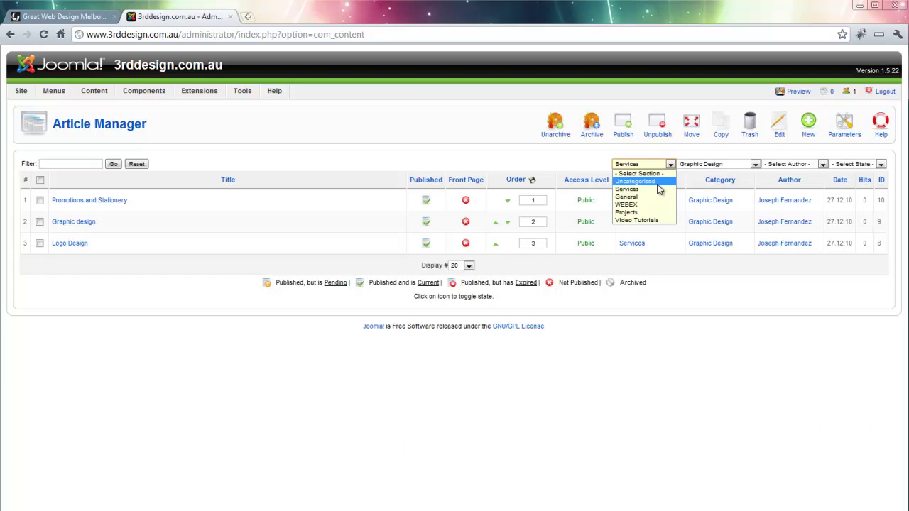
click(711, 167)
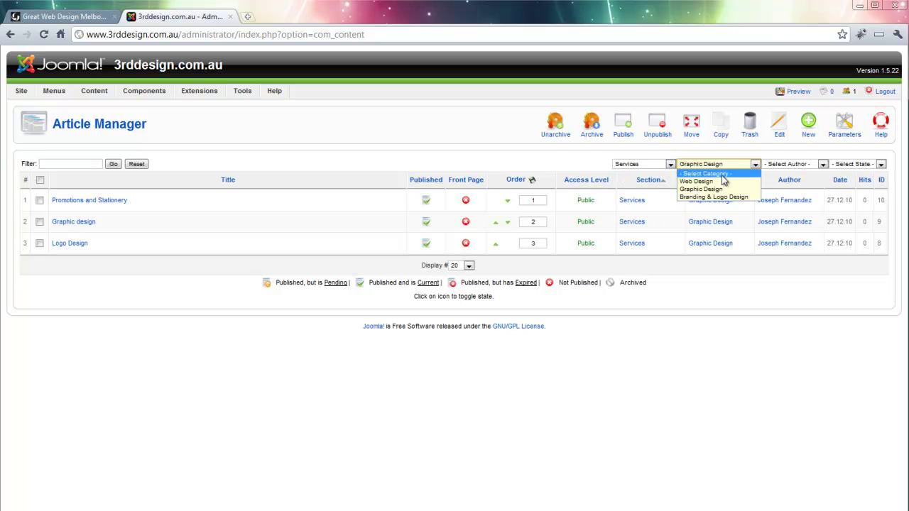
click(664, 154)
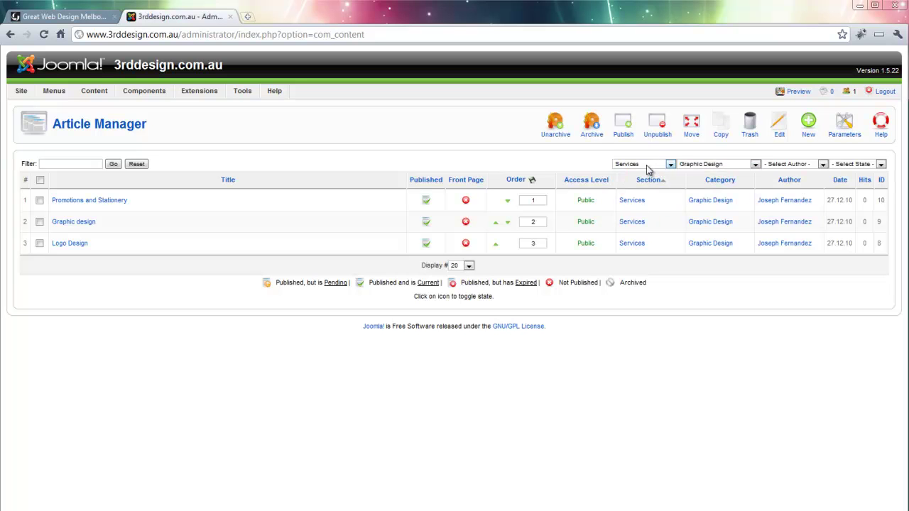
click(646, 169)
click(642, 173)
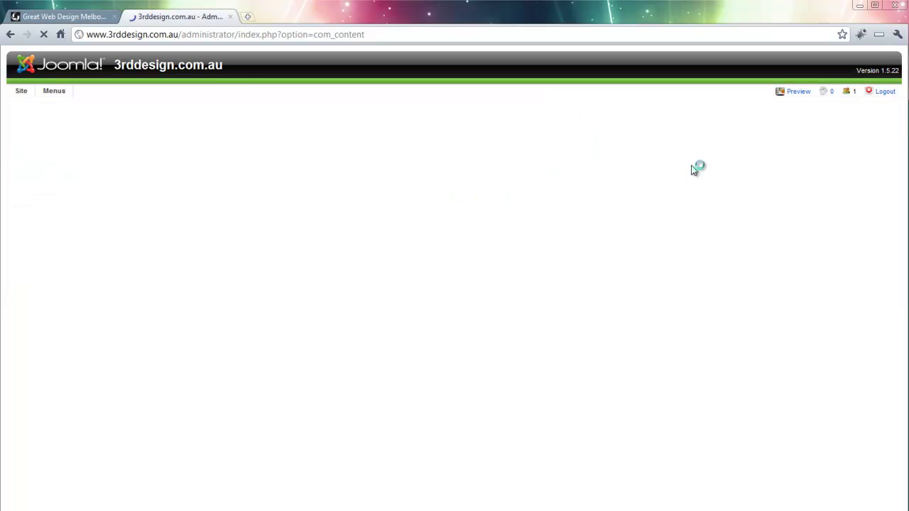
click(695, 169)
click(539, 170)
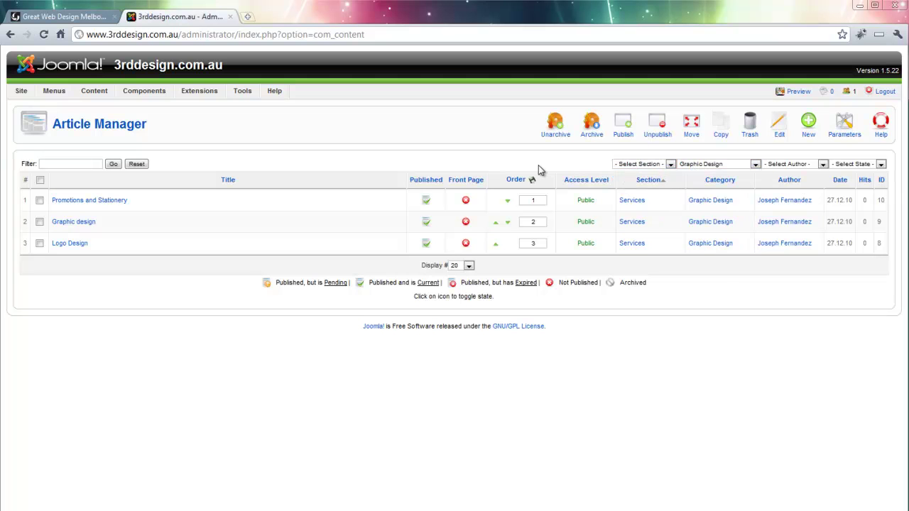
click(693, 169)
click(707, 174)
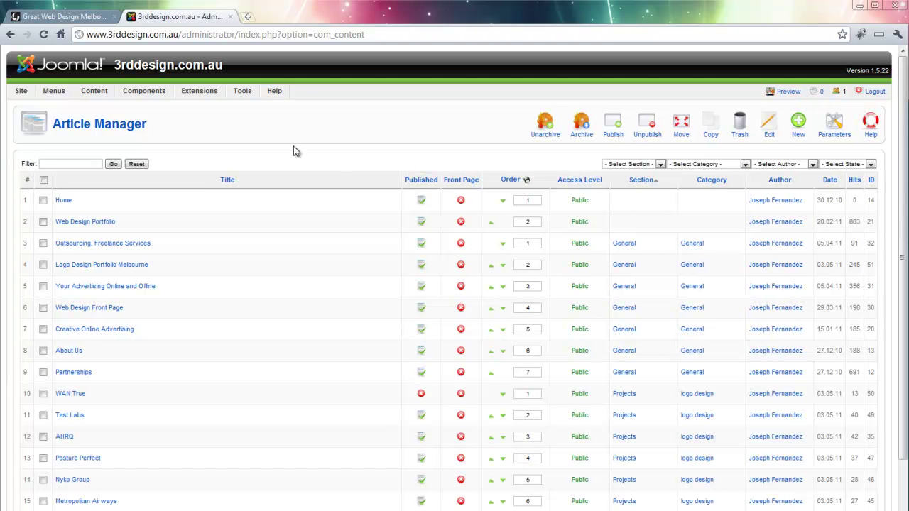
- On the live page, select and copy the 'Great Web Design Melbourne' heading
click(51, 22)
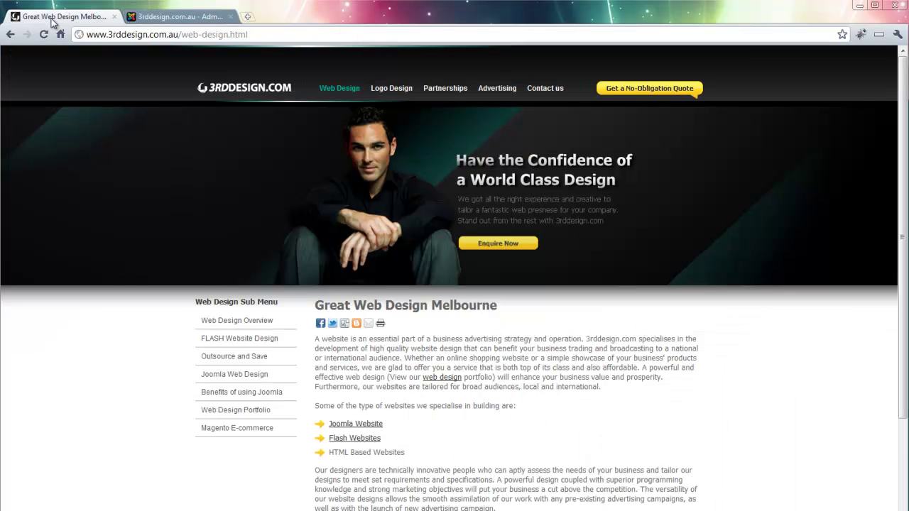
scroll(120, 171, down, 3)
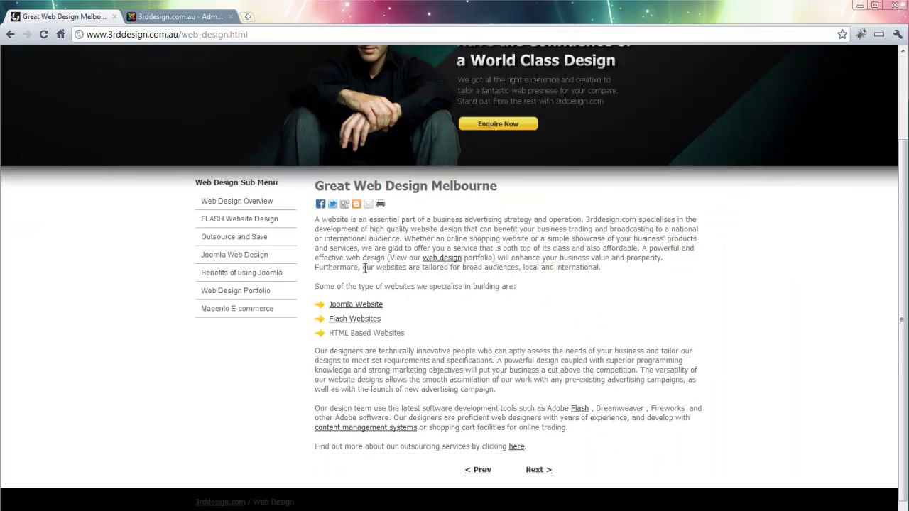
scroll(365, 264, up, 3)
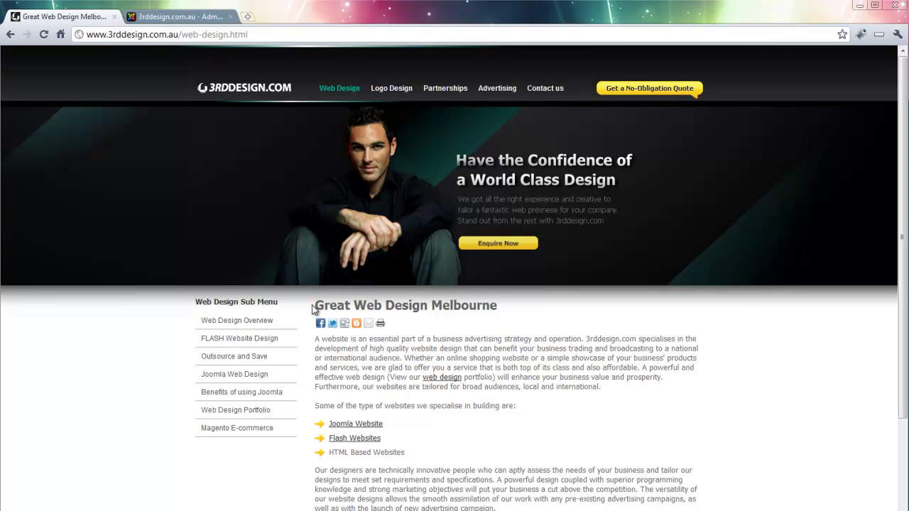
mouse_move(316, 306)
mouse_down()
mouse_move(500, 309)
mouse_move(301, 307)
mouse_move(318, 305)
mouse_up()
key(ctrl+c)
click(507, 305)
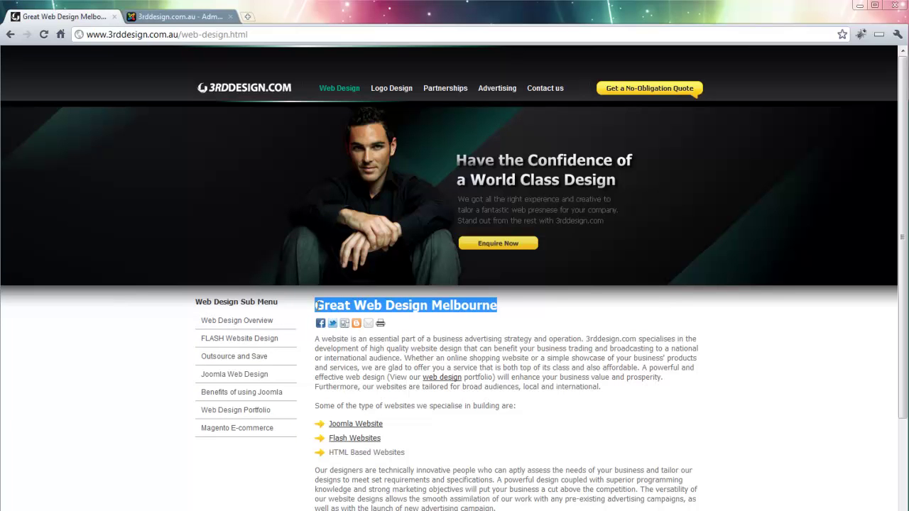
- Paste 'great web design melbourne' into the Article Manager filter and apply it
click(172, 18)
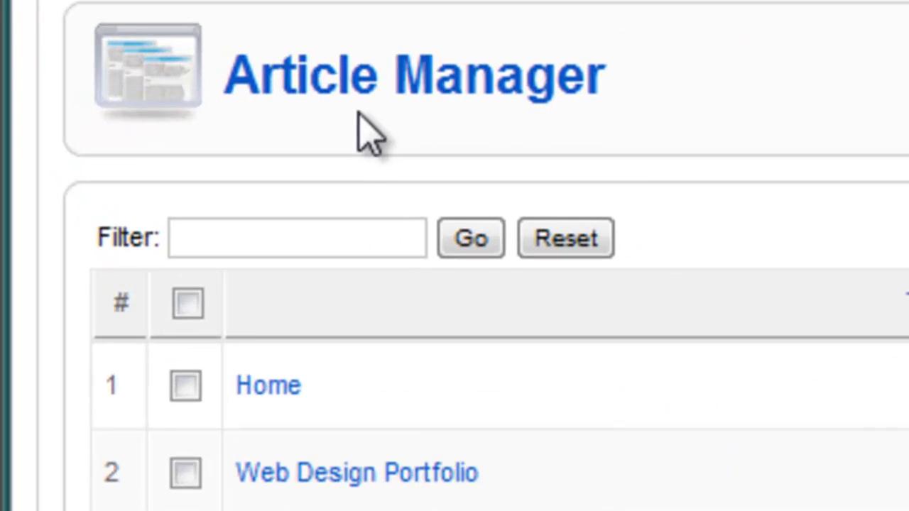
click(288, 249)
key(ctrl+v)
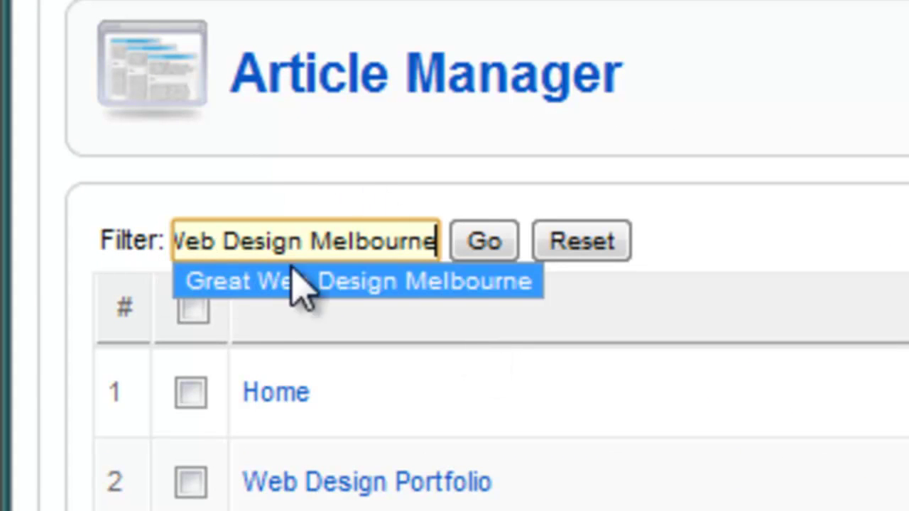
click(485, 242)
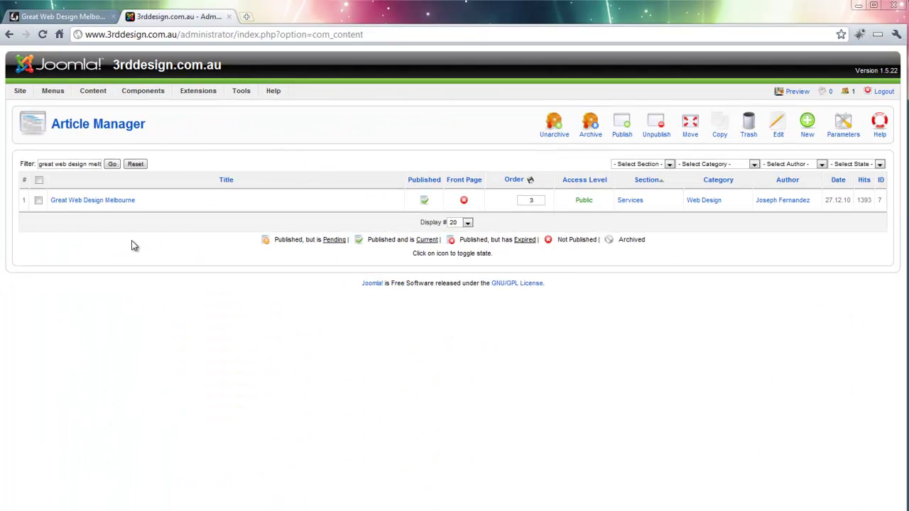
- Open the Great Web Design Melbourne article and review its body text
click(78, 203)
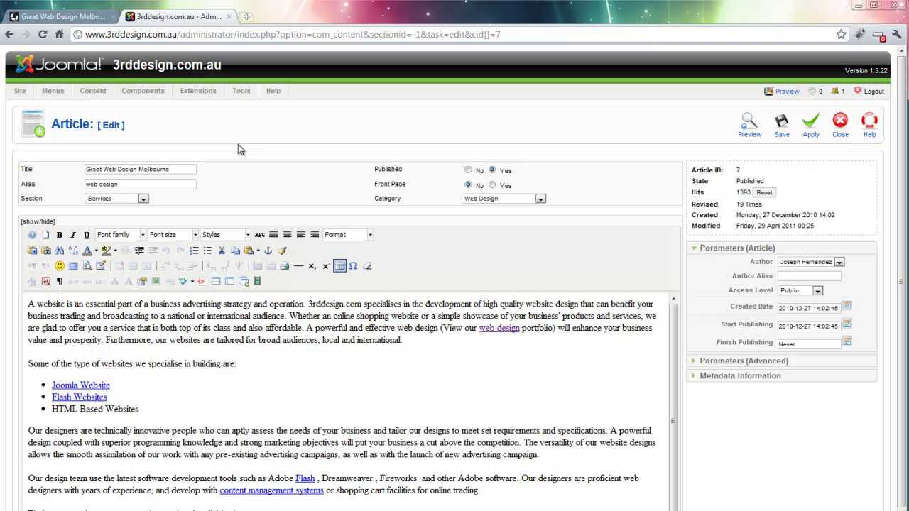
scroll(238, 145, down, 2)
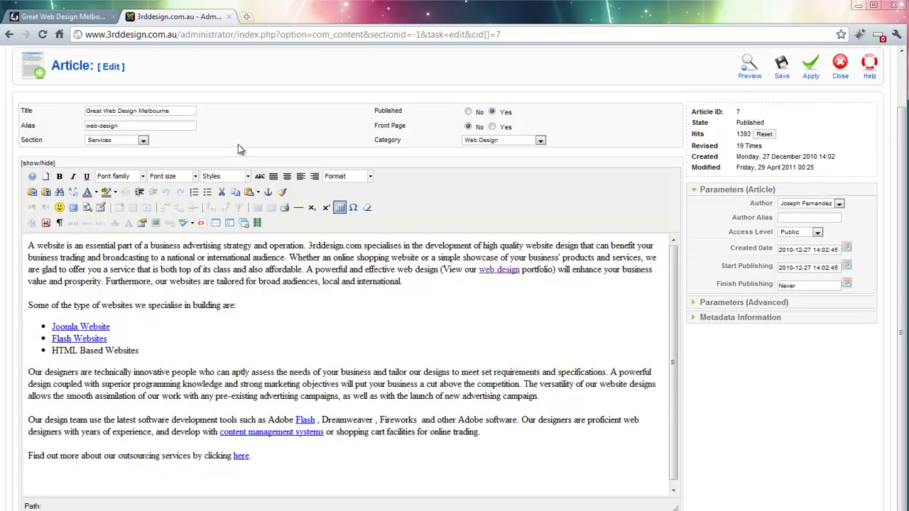
scroll(238, 145, up, 2)
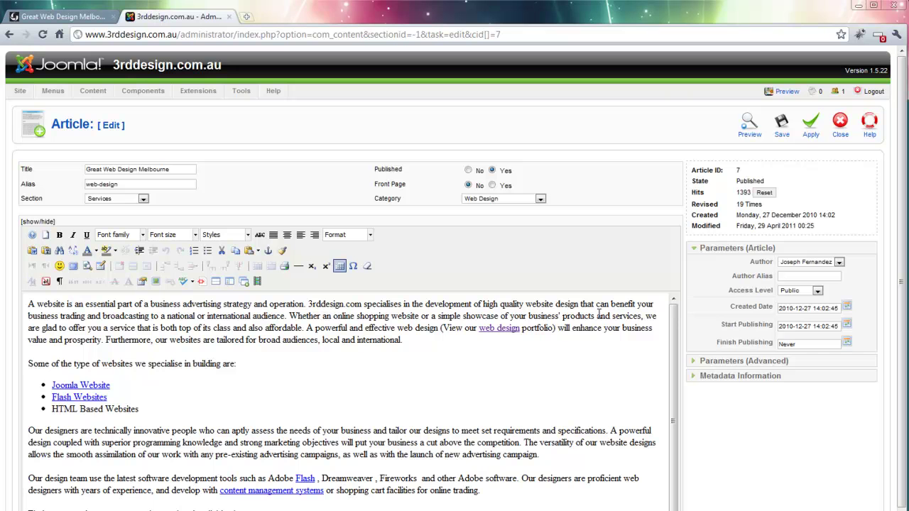
scroll(598, 312, down, 1)
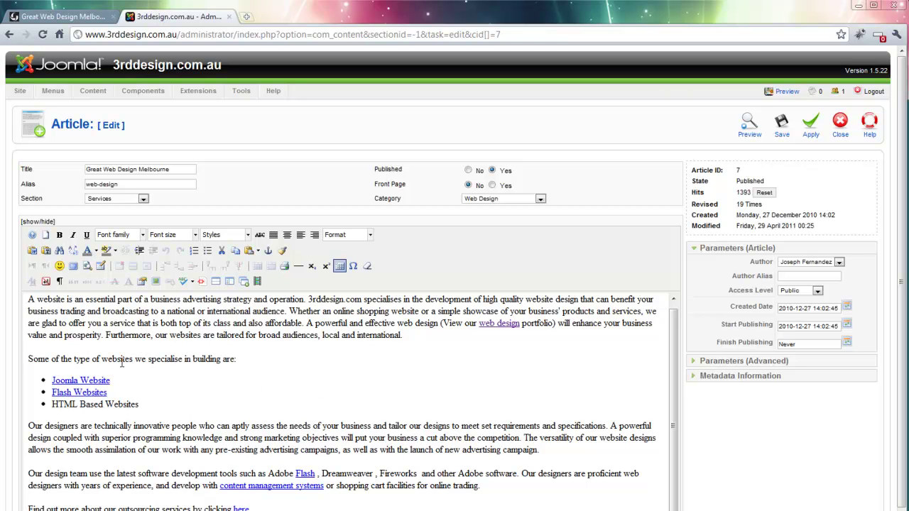
drag(102, 358, 42, 323)
click(77, 347)
drag(87, 313, 361, 501)
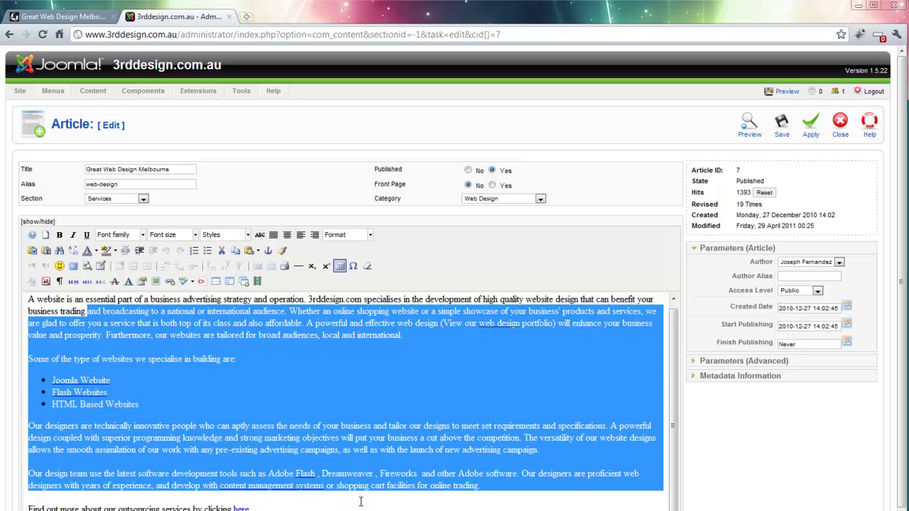
click(359, 502)
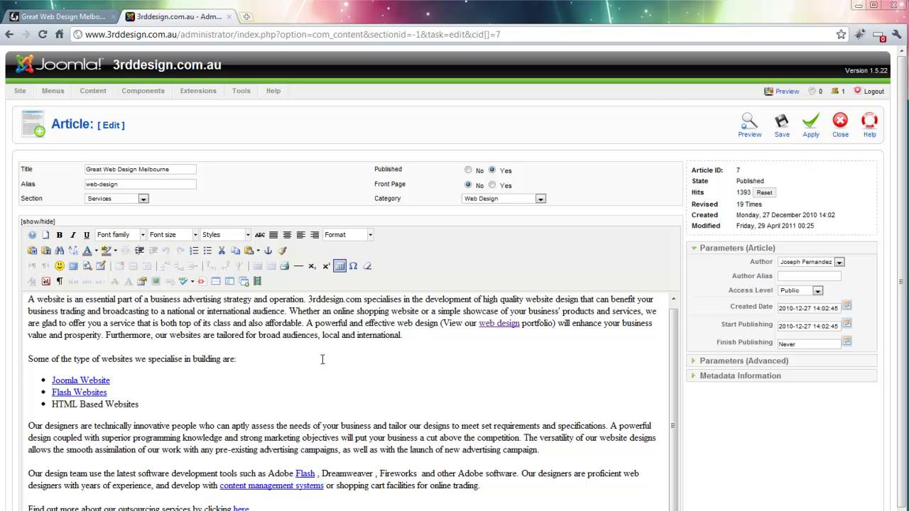
click(362, 345)
drag(403, 335, 28, 299)
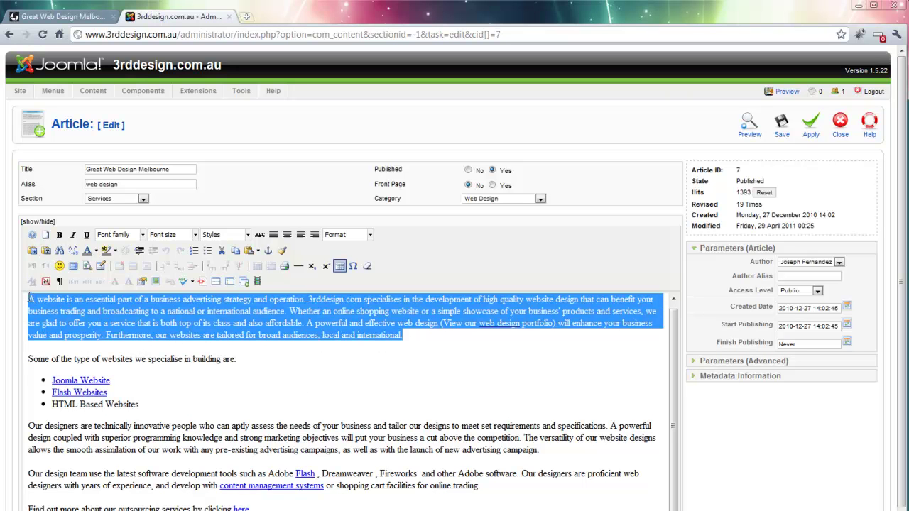
click(128, 345)
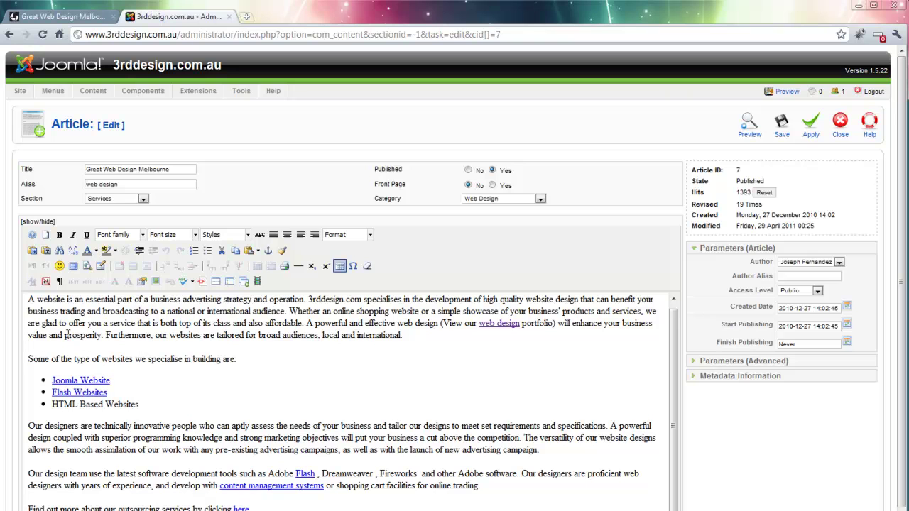
drag(47, 335, 20, 335)
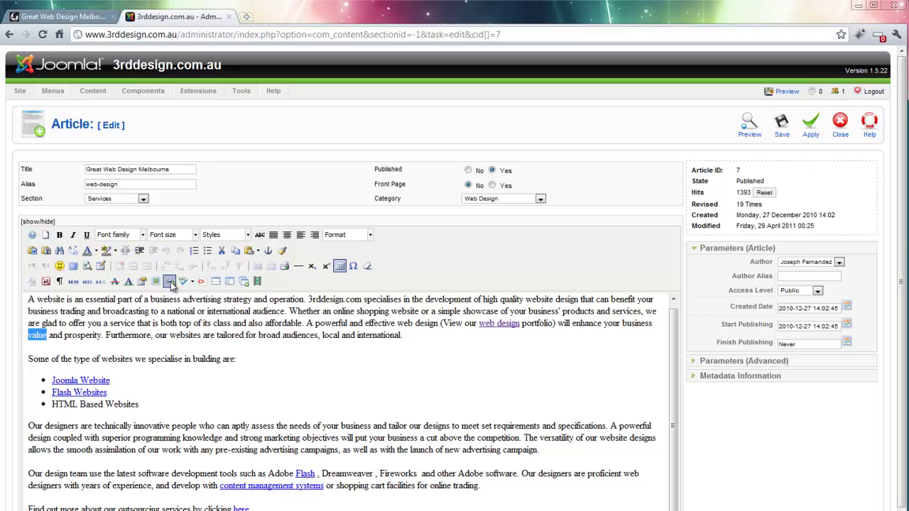
click(241, 348)
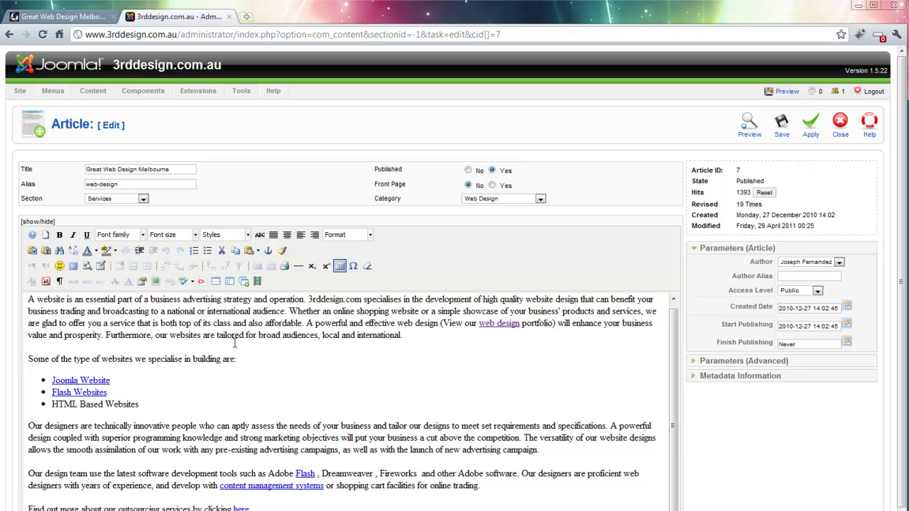
scroll(258, 348, up, 1)
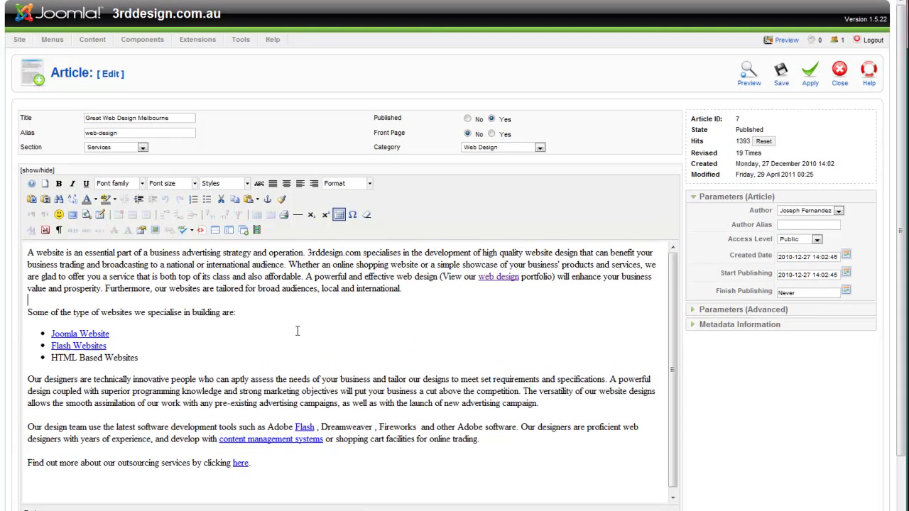
- Add a new final paragraph reading 'this is just a test' after 'here.'
click(298, 461)
key(Return)
text(this is just a test)
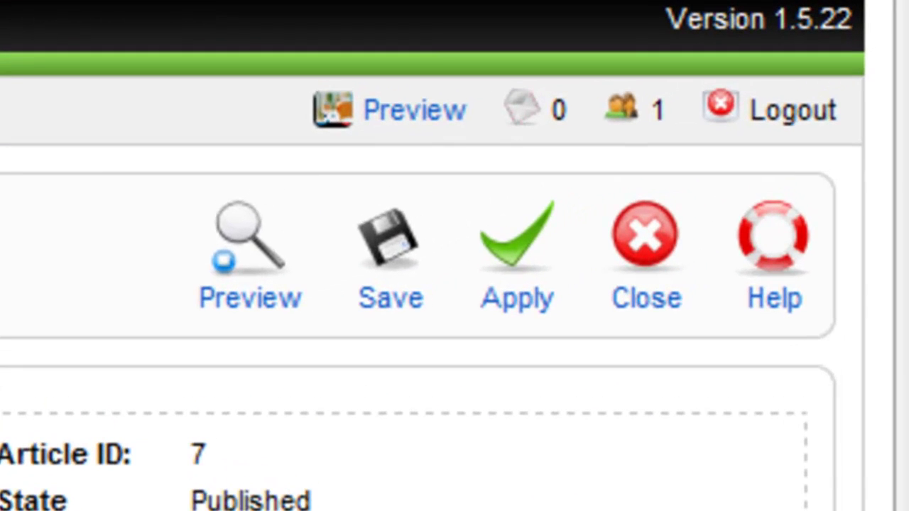
- Apply the article changes, then save and close back to the Article Manager
click(517, 242)
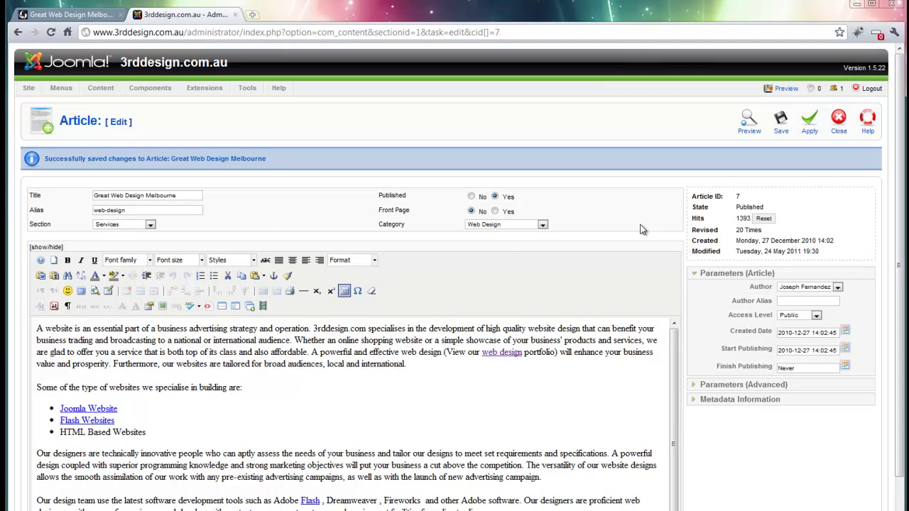
scroll(629, 225, down, 3)
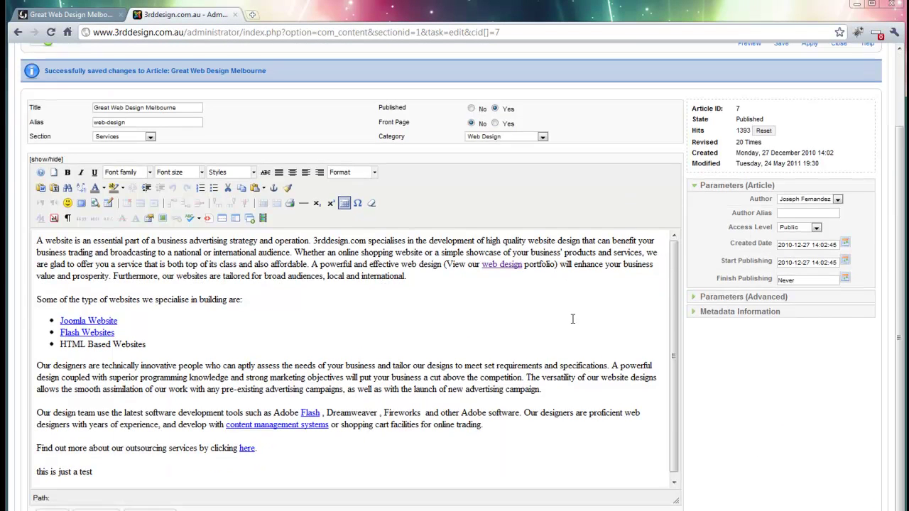
scroll(571, 316, up, 3)
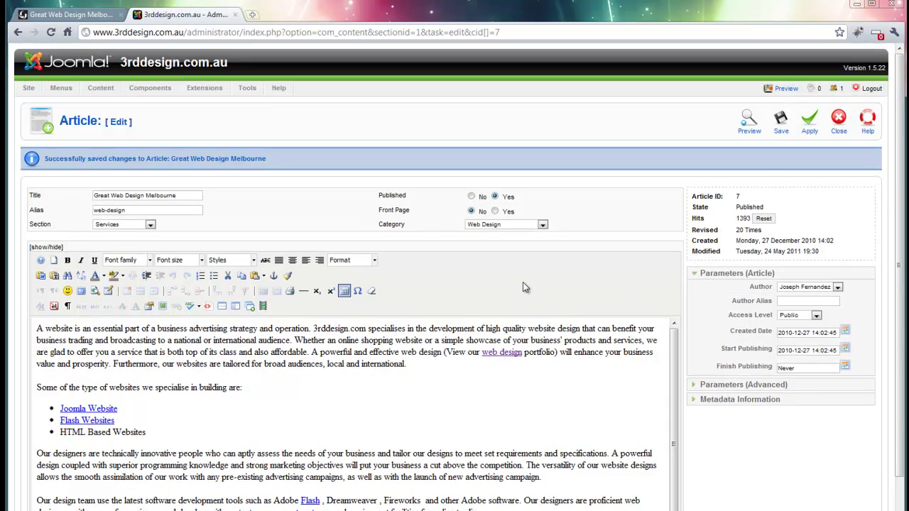
click(781, 134)
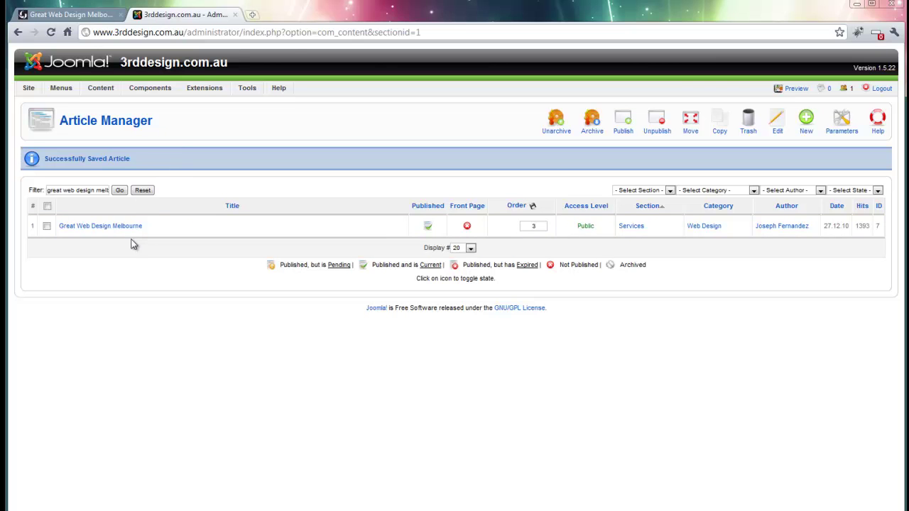
- Reload the live page, highlight the new 'this is just a test' line, then reopen the article in Joomla
click(75, 15)
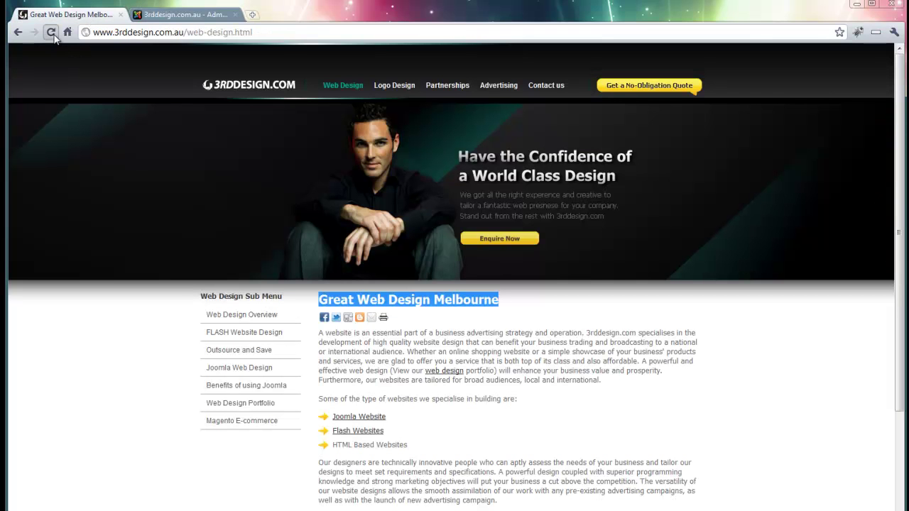
click(50, 32)
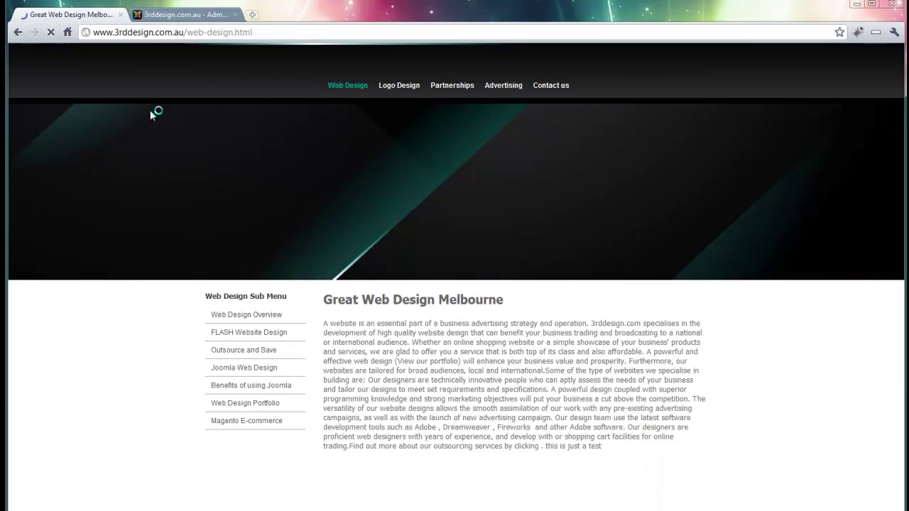
scroll(140, 120, down, 2)
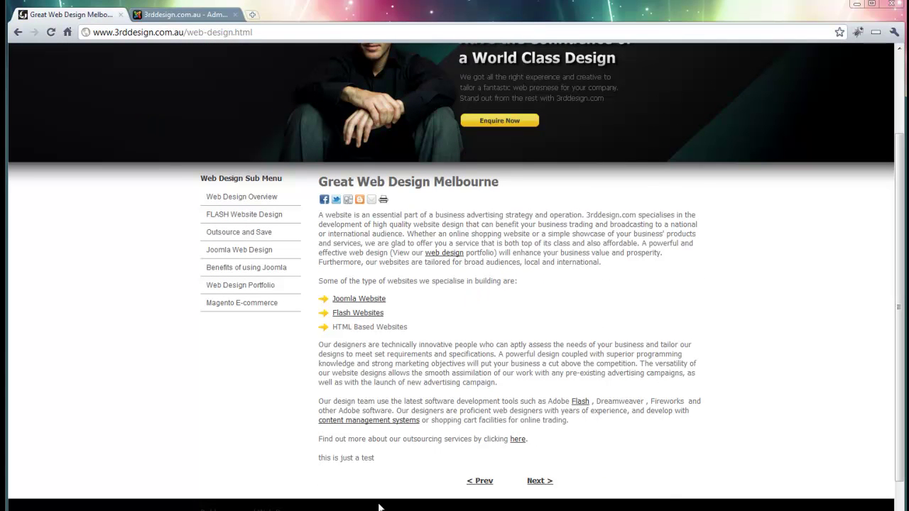
drag(375, 459, 270, 449)
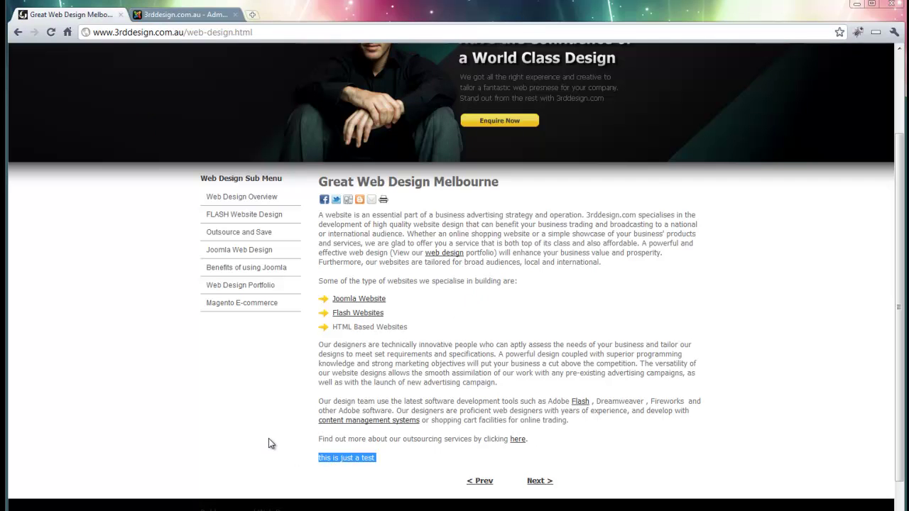
click(168, 15)
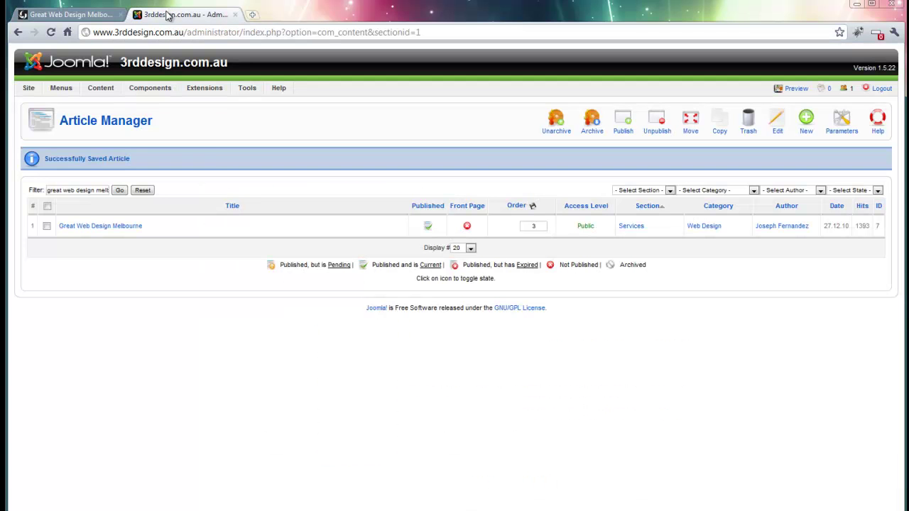
click(122, 226)
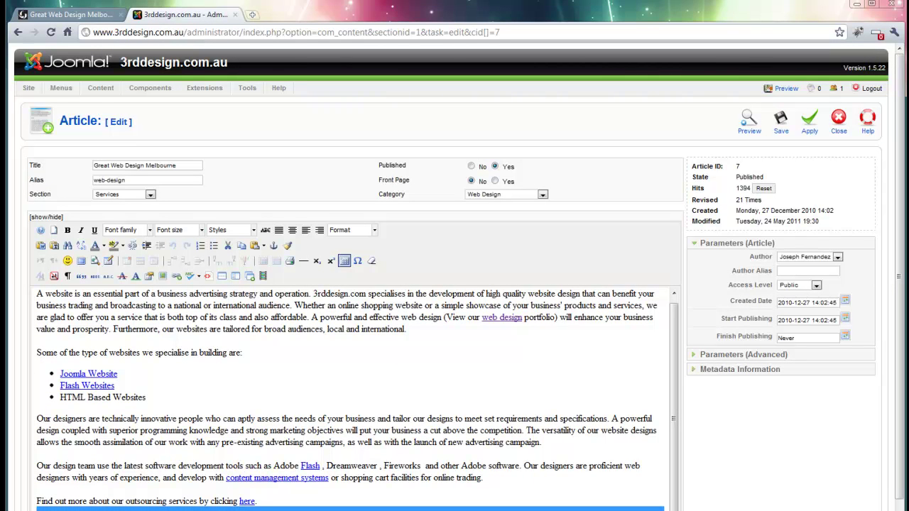
- Delete the 'this is just a test' line from the end of the article text
click(37, 508)
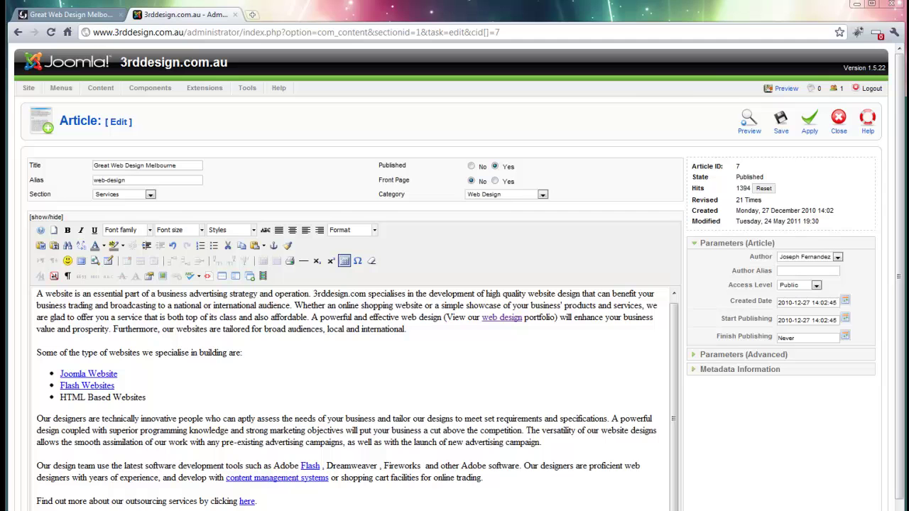
click(71, 14)
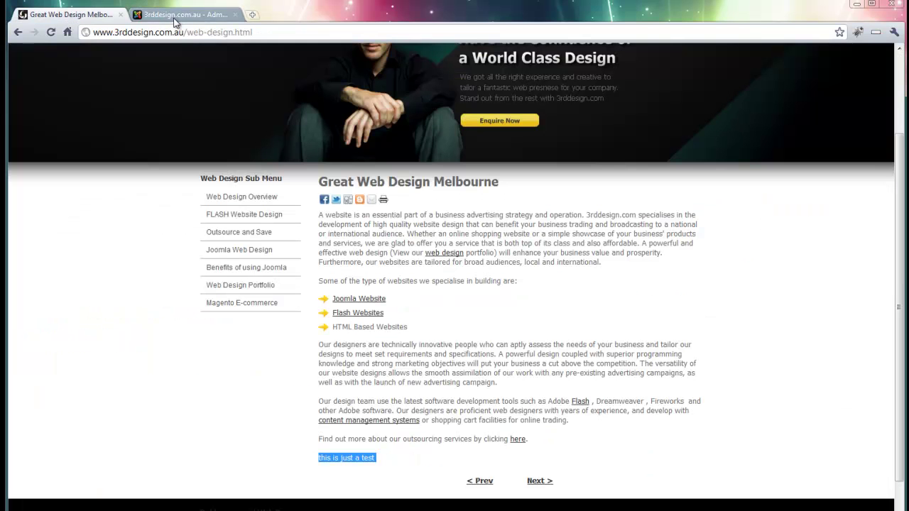
click(174, 16)
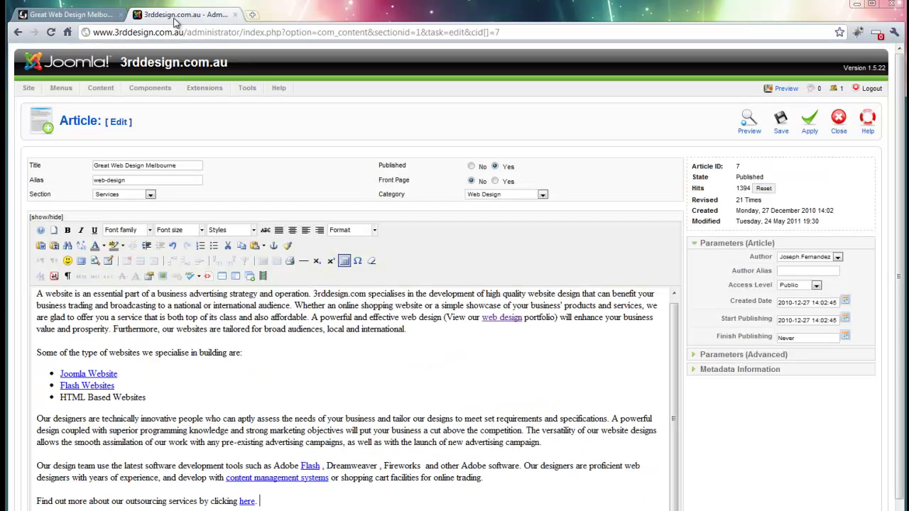
click(62, 20)
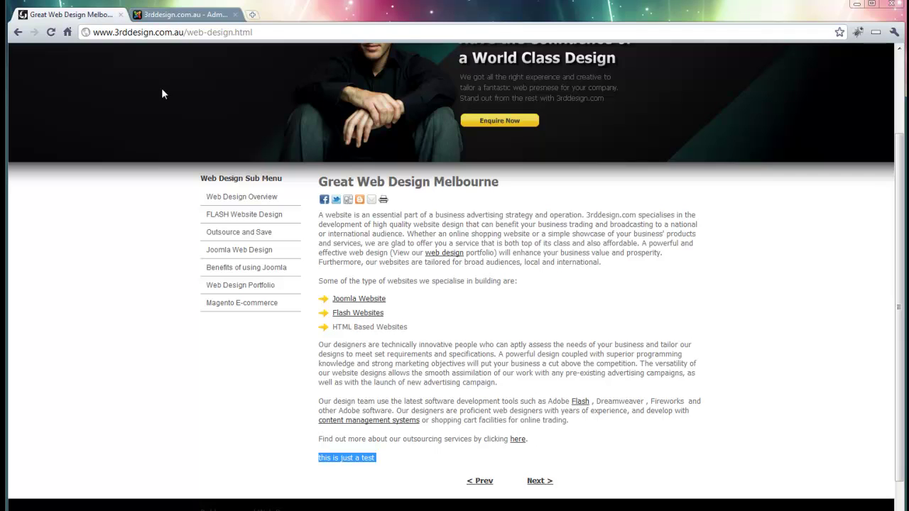
click(149, 17)
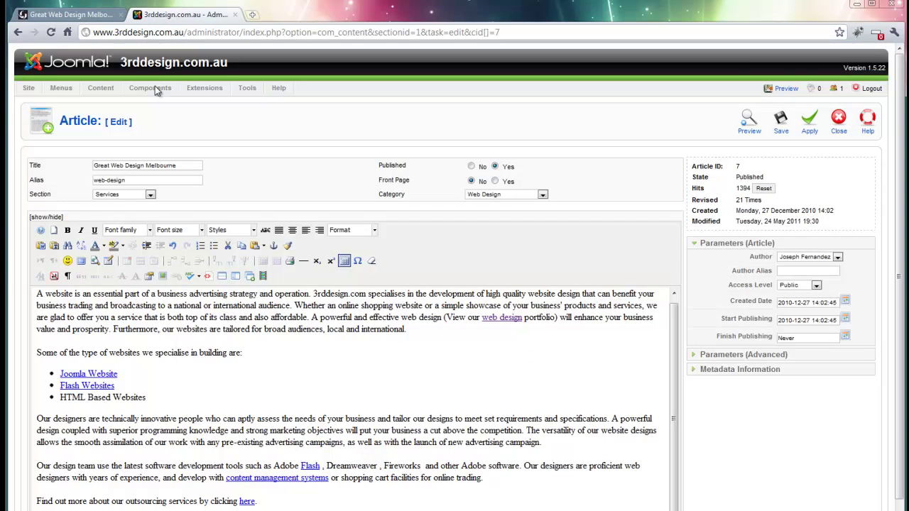
click(71, 14)
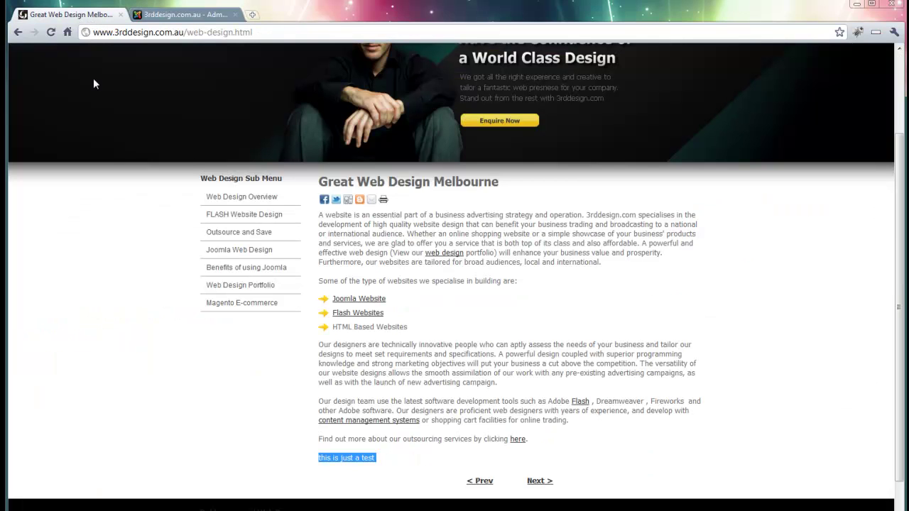
scroll(532, 374, up, 2)
scroll(412, 279, down, 2)
click(184, 14)
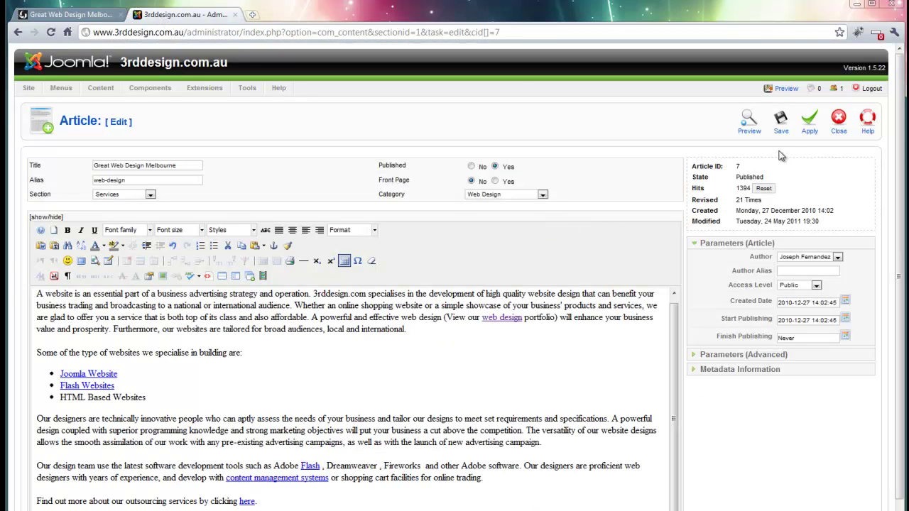
- Save the article and reload the live page to confirm the test line is gone
click(782, 126)
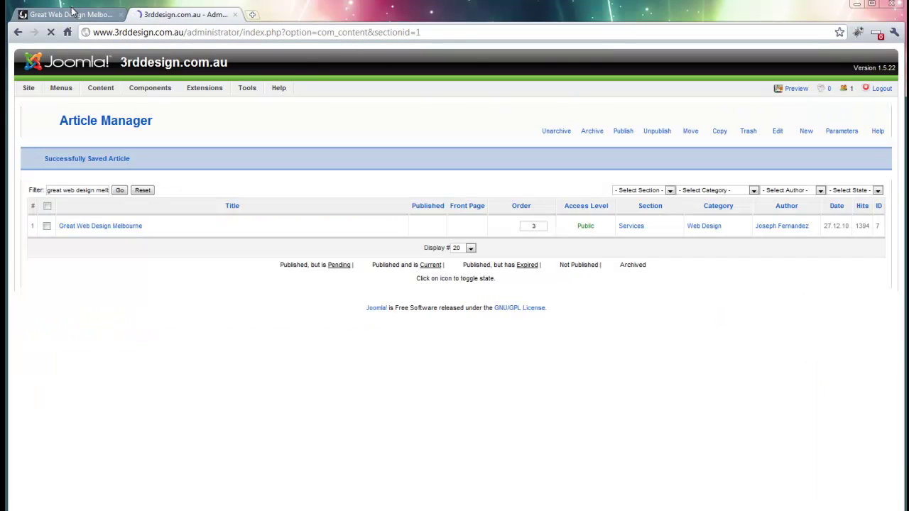
click(72, 10)
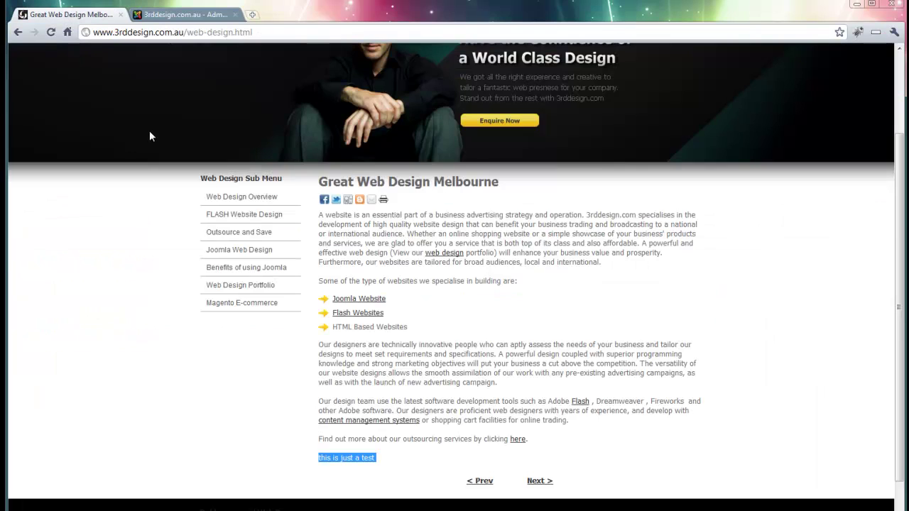
scroll(147, 128, up, 1)
click(50, 32)
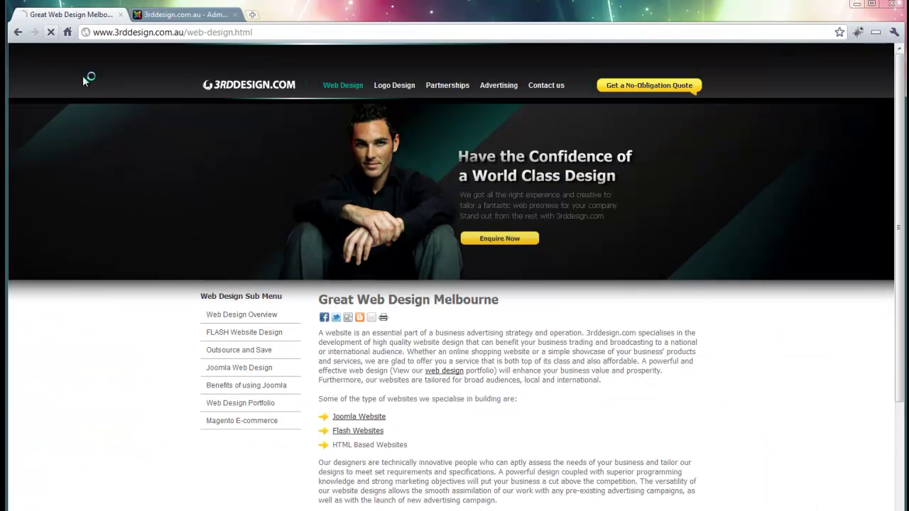
scroll(131, 111, down, 2)
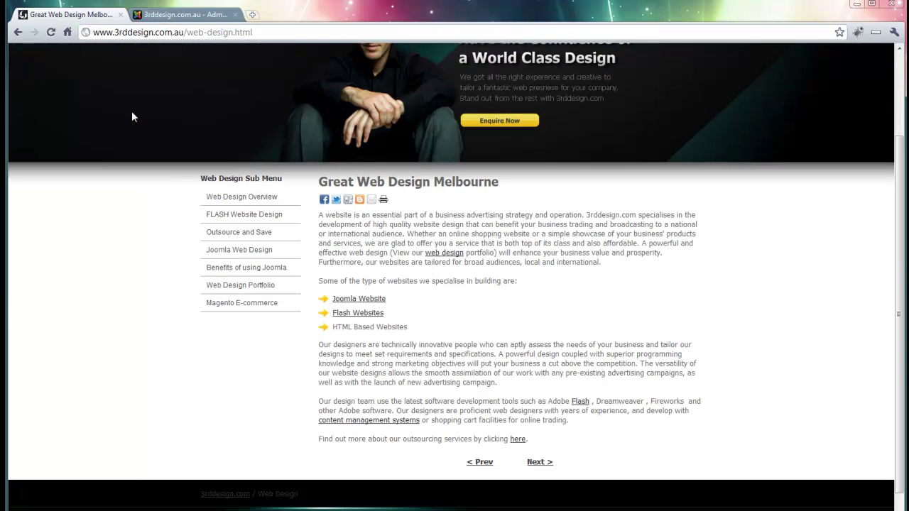
scroll(132, 113, up, 2)
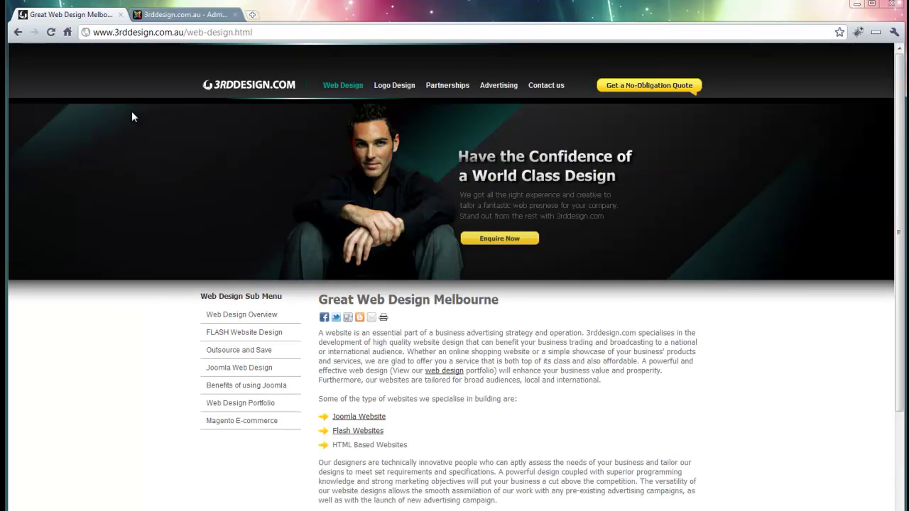
scroll(119, 106, down, 1)
- Recheck the live page, then open Great Web Design Melbourne from Article Manager for editing
click(158, 22)
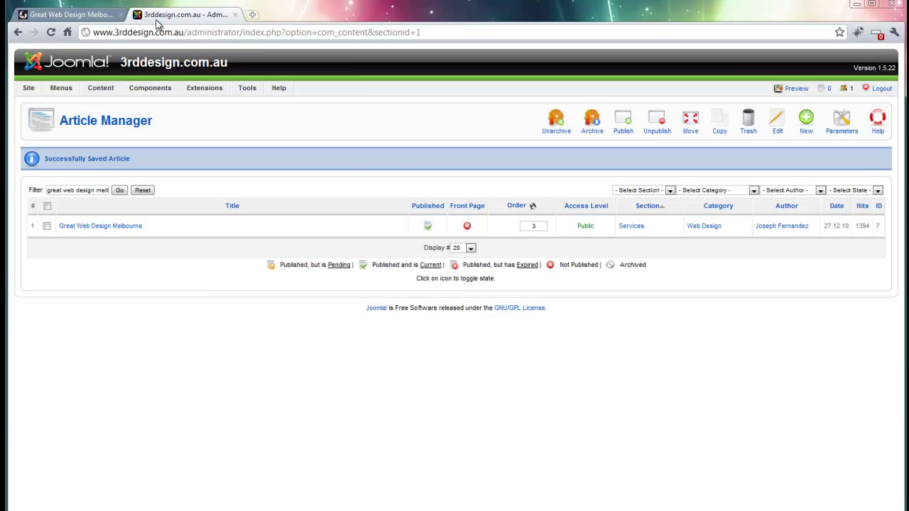
click(99, 16)
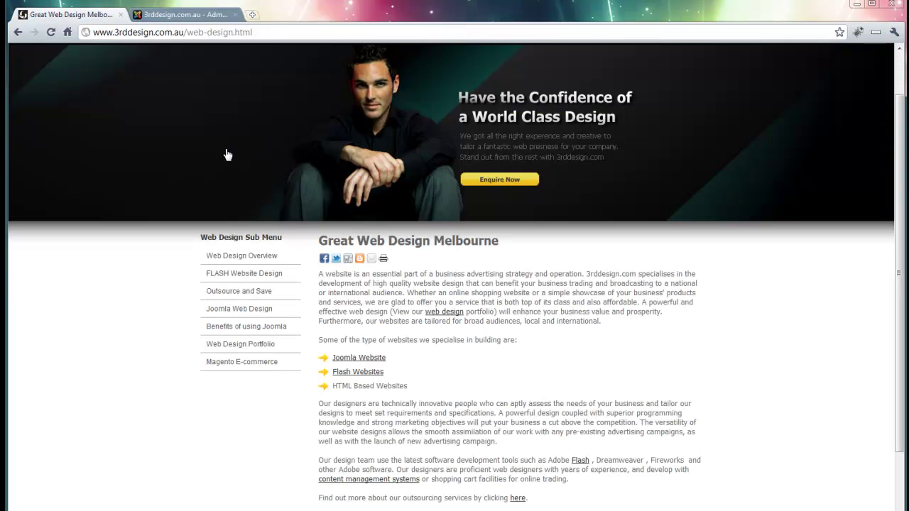
scroll(194, 156, up, 1)
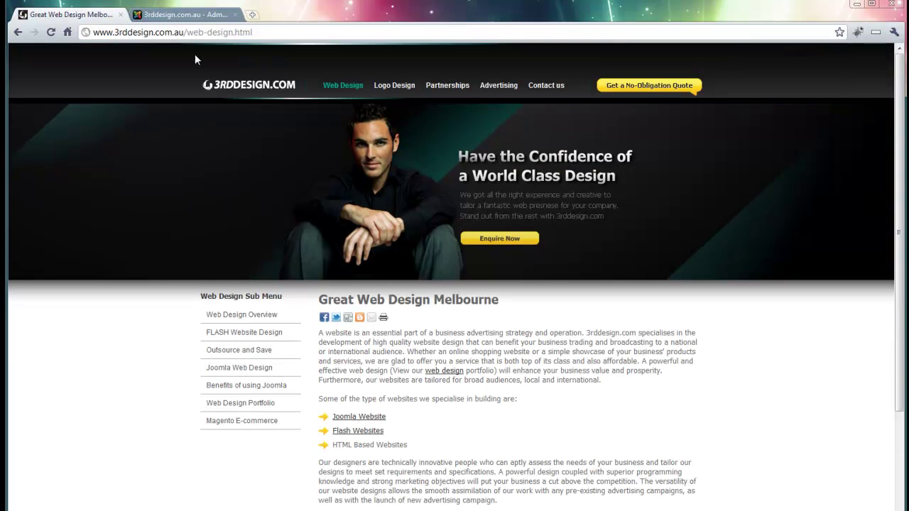
click(157, 16)
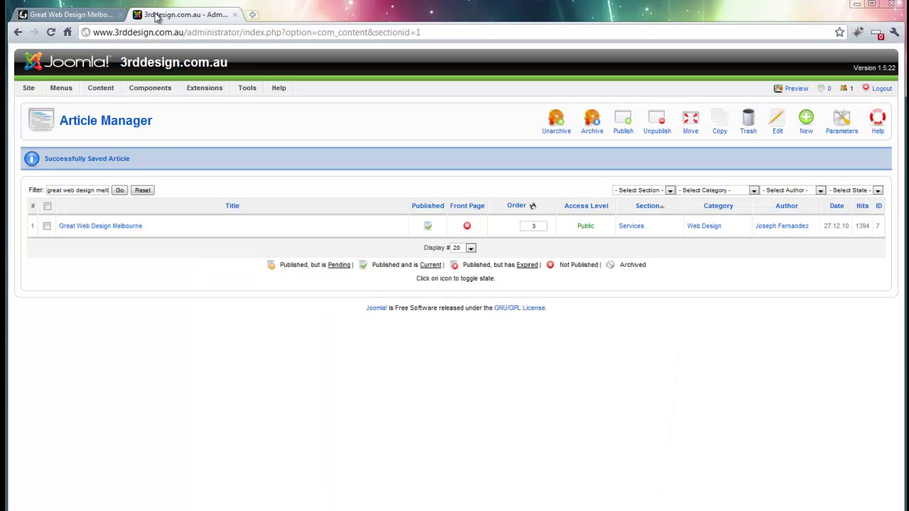
click(106, 226)
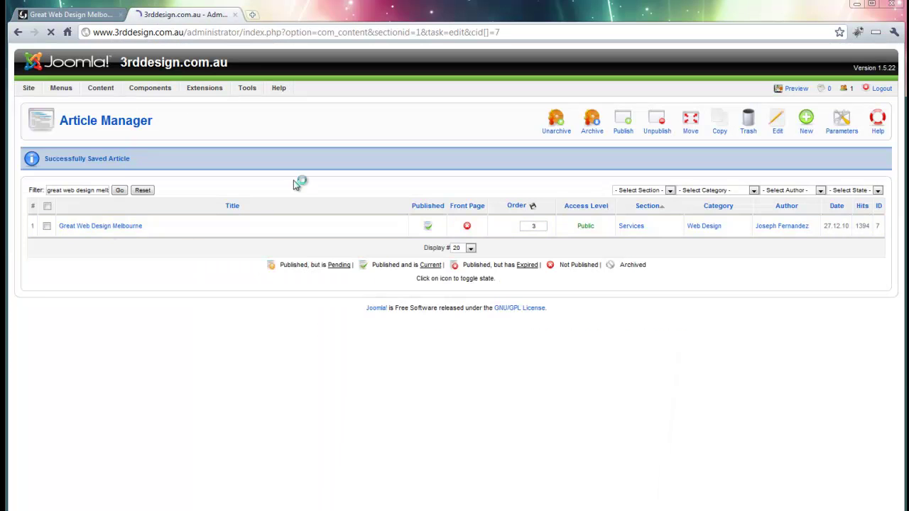